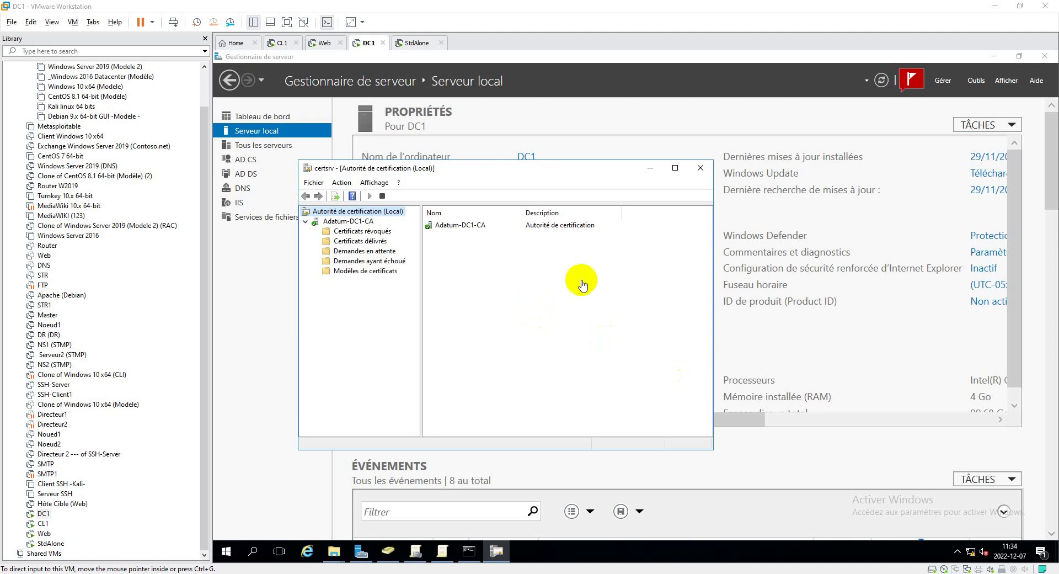
Examine the Adatum-DC1-CA node on DC1 and each certificate and request folder under STDALONE-CA on the StdAlone machine
{"action": "left_click", "coordinate": [345, 221]}
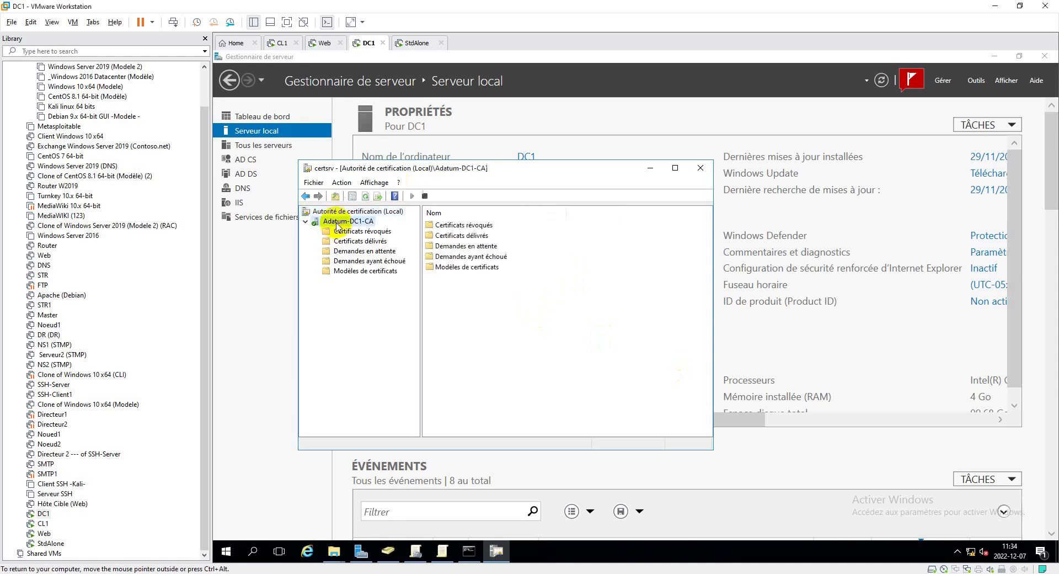
{"action": "left_click", "coordinate": [410, 44]}
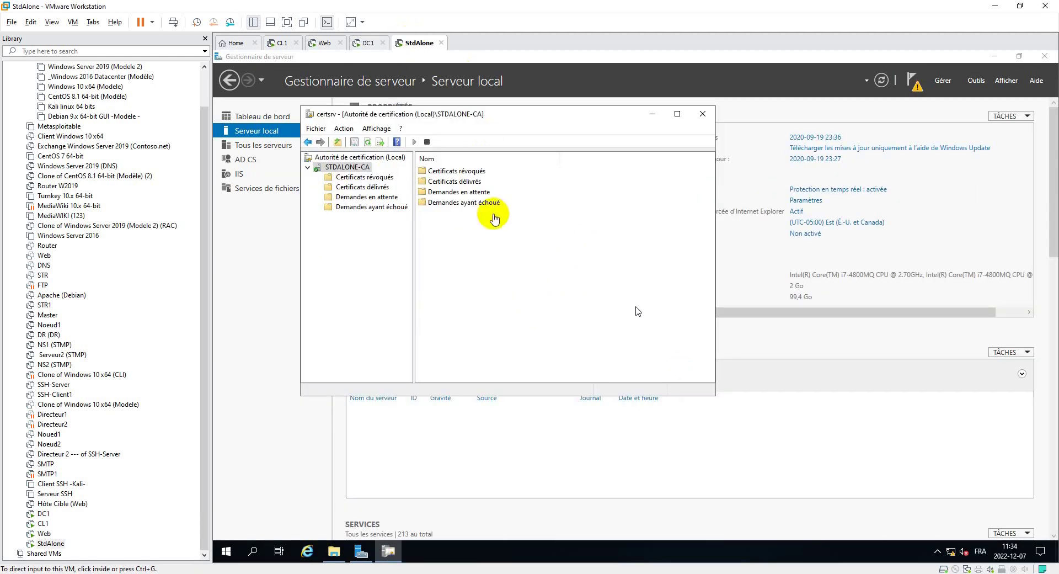
{"action": "left_click_drag", "start_coordinate": [542, 134], "coordinate": [542, 134]}
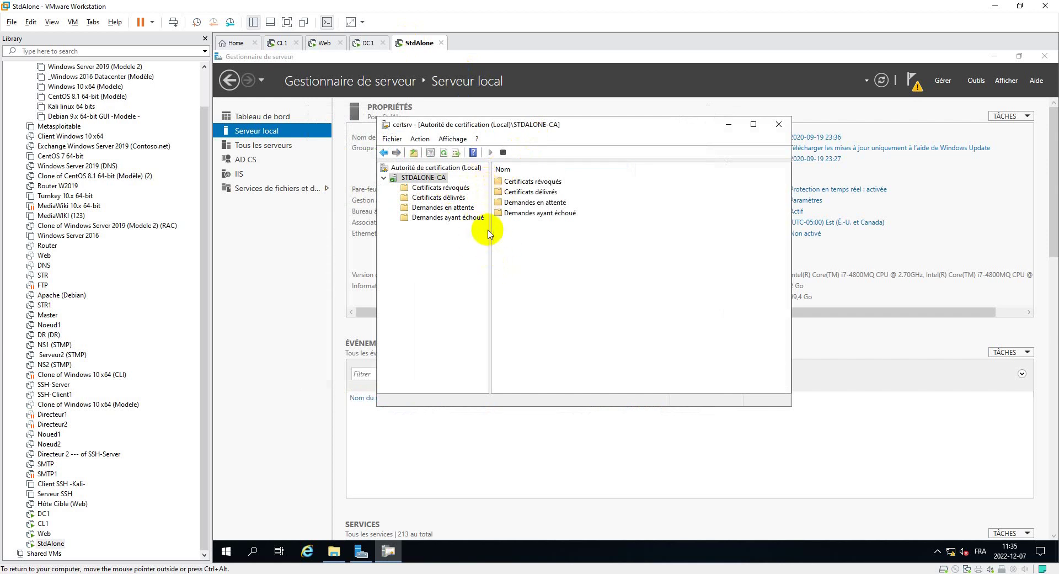
{"action": "left_click", "coordinate": [448, 187]}
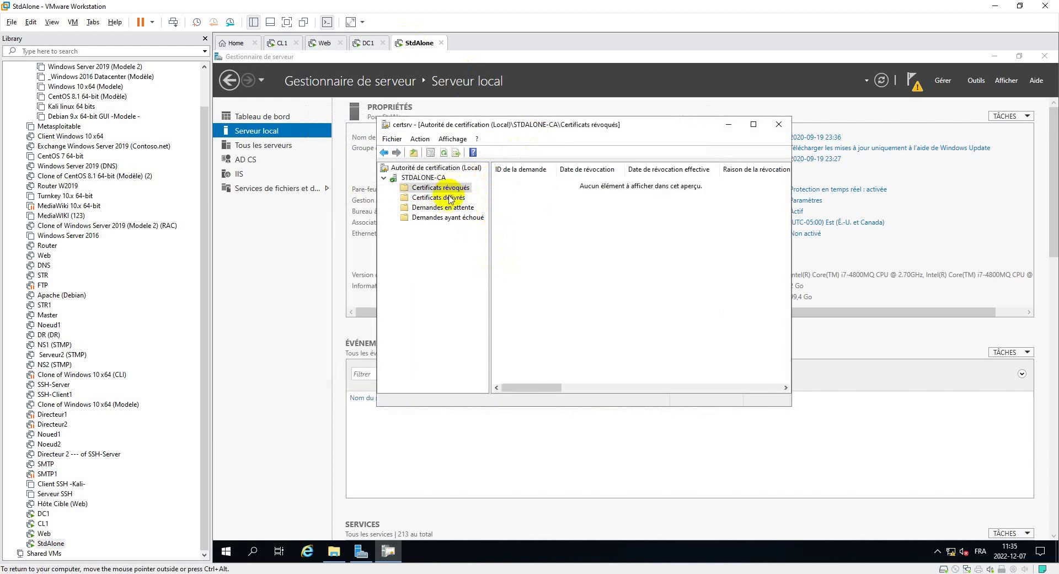
{"action": "left_click", "coordinate": [447, 198]}
{"action": "left_click", "coordinate": [445, 207]}
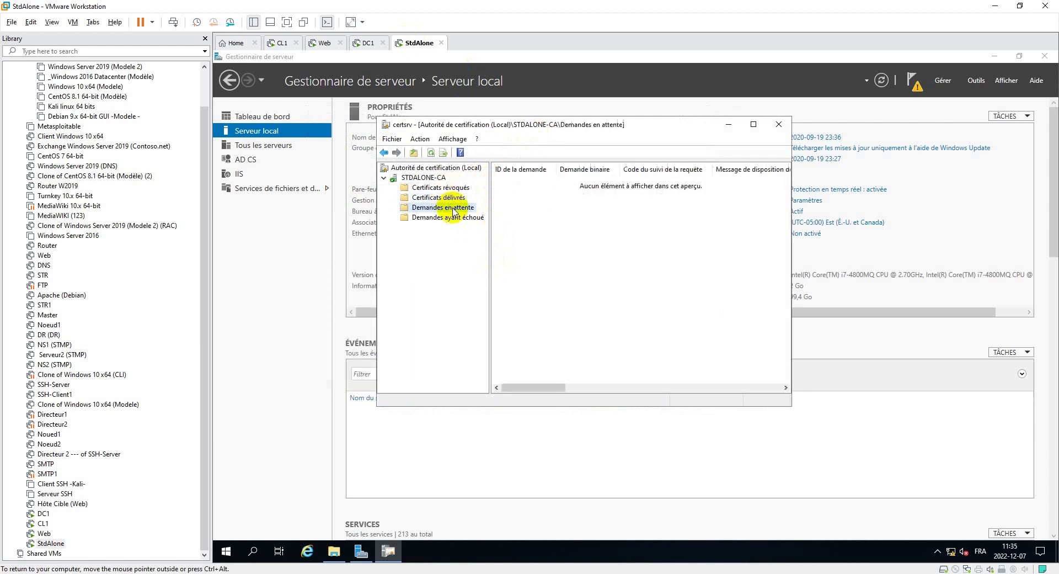
{"action": "left_click", "coordinate": [446, 217]}
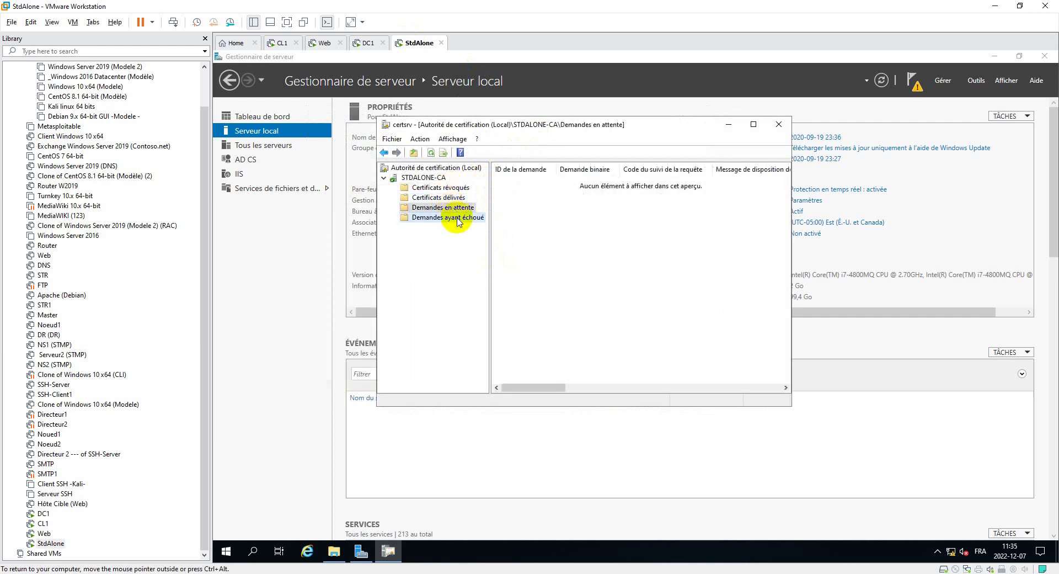
Return to the DC1 machine and examine the templates in Modèles de certificats of Adatum-DC1-CA, including Serveur Web and EFS basique
{"action": "left_click", "coordinate": [367, 43]}
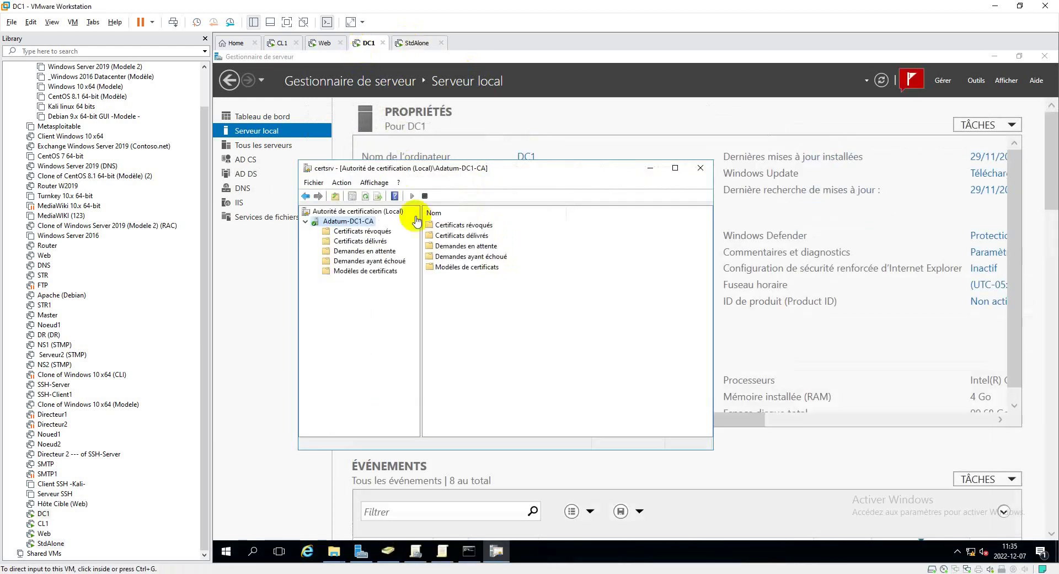
{"action": "left_click", "coordinate": [385, 264]}
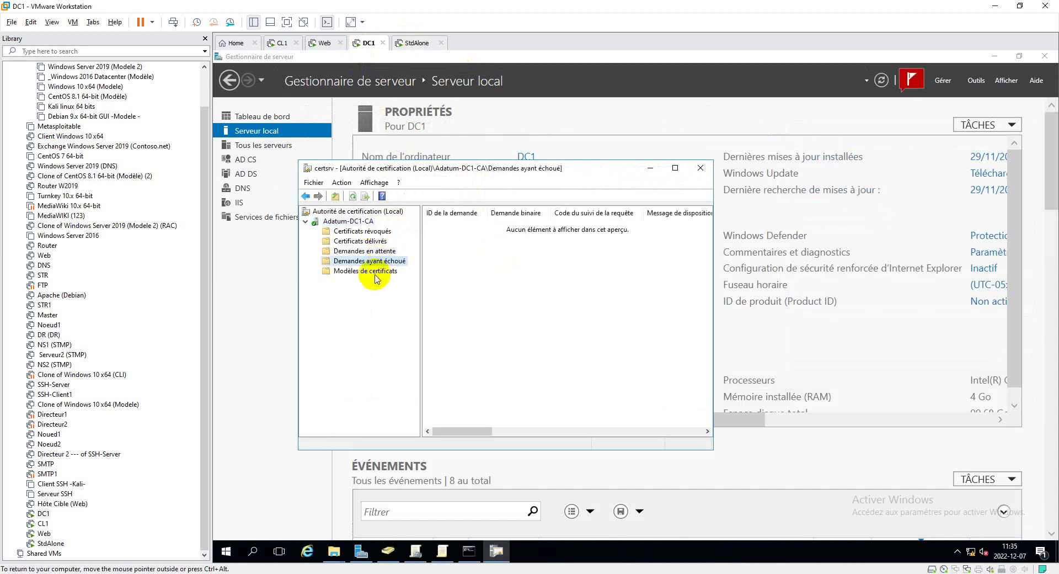
{"action": "left_click", "coordinate": [379, 273]}
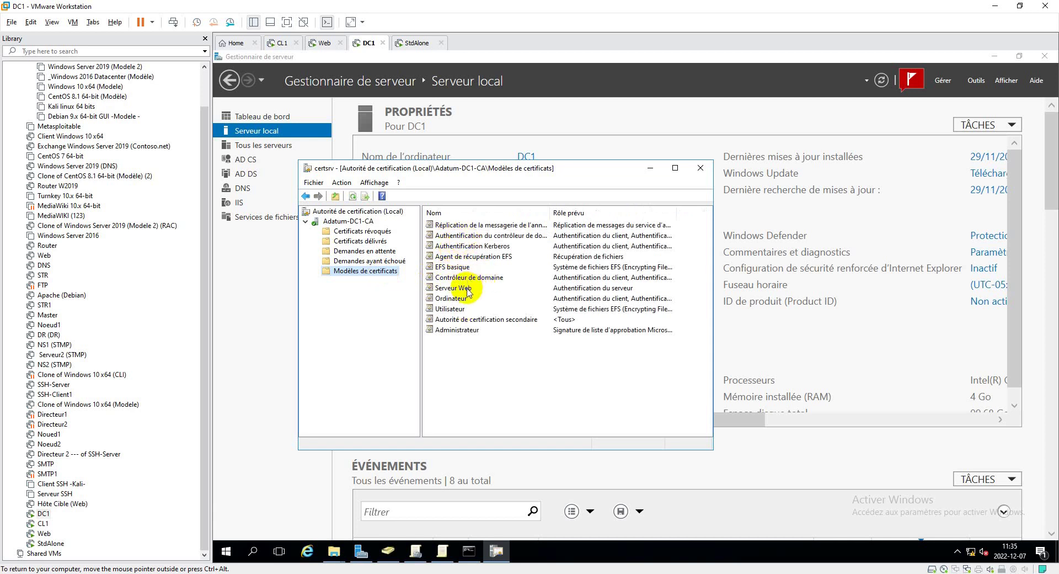
{"action": "left_click", "coordinate": [467, 289]}
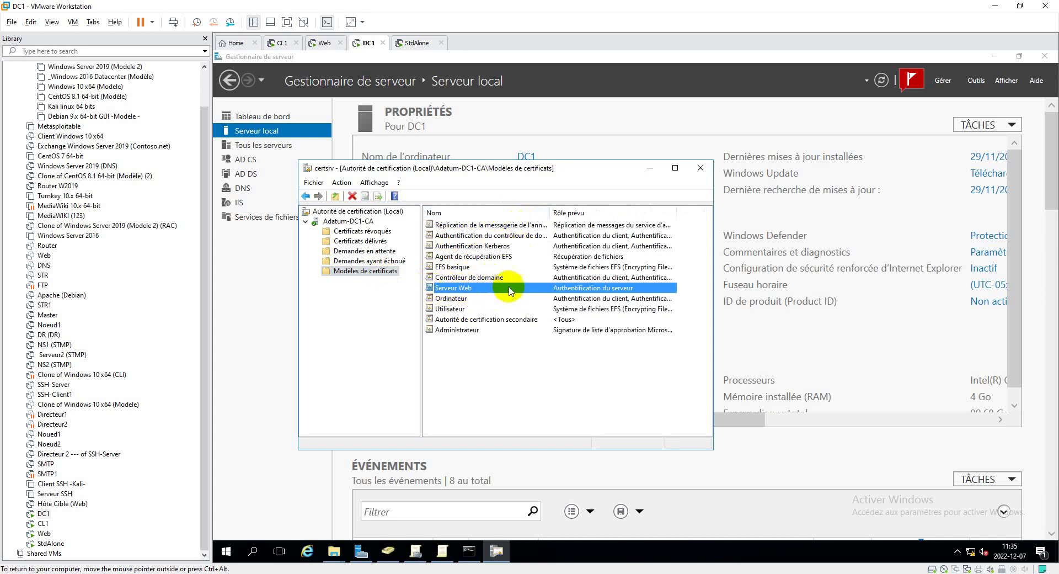
{"action": "left_click", "coordinate": [466, 269]}
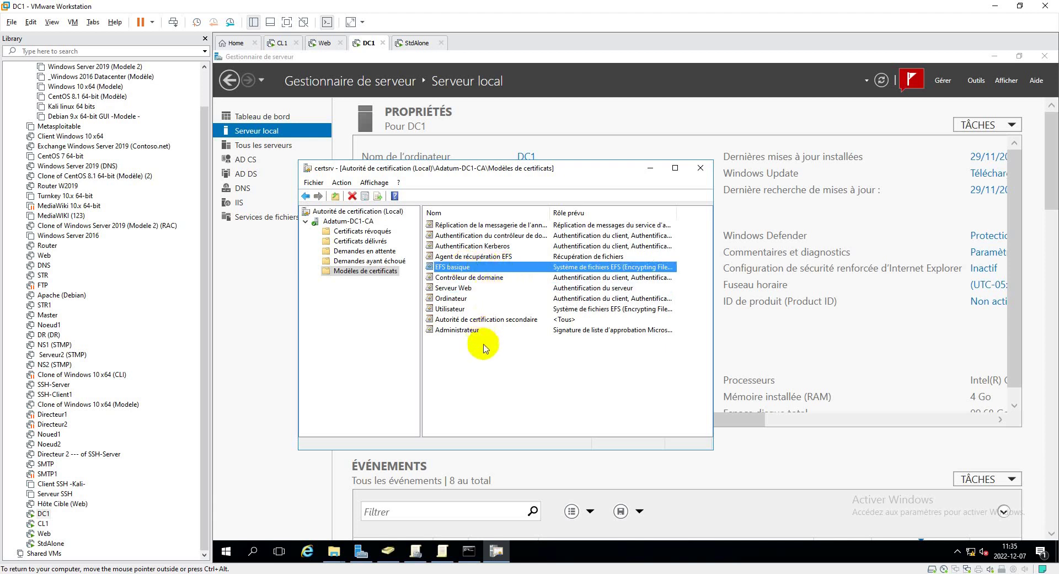
Open the certificate template management console from Modèles de certificats, review its list through Utilisateur Exchange, and close it
{"action": "right_click", "coordinate": [394, 274]}
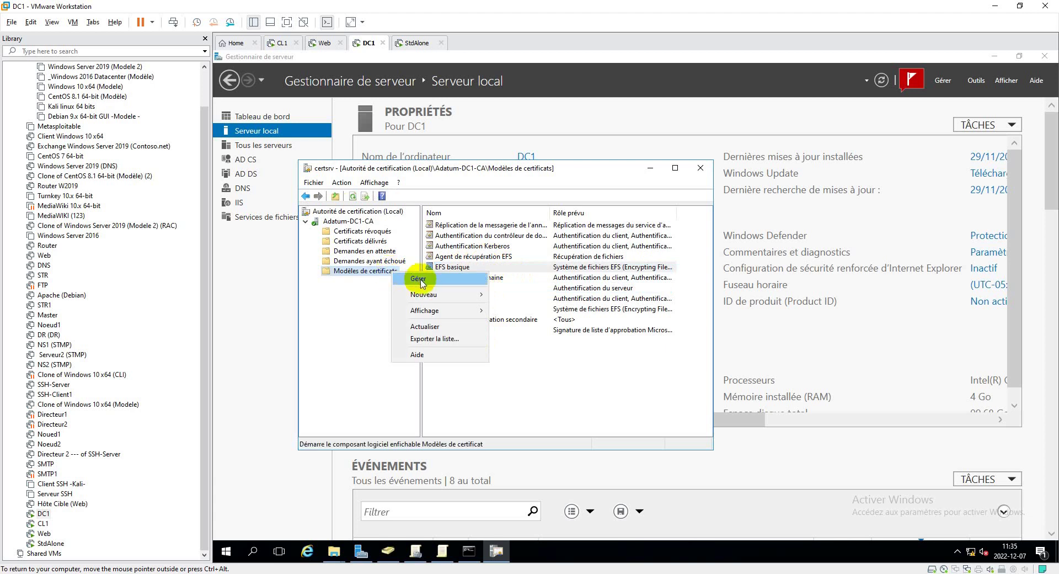
{"action": "left_click", "coordinate": [419, 279]}
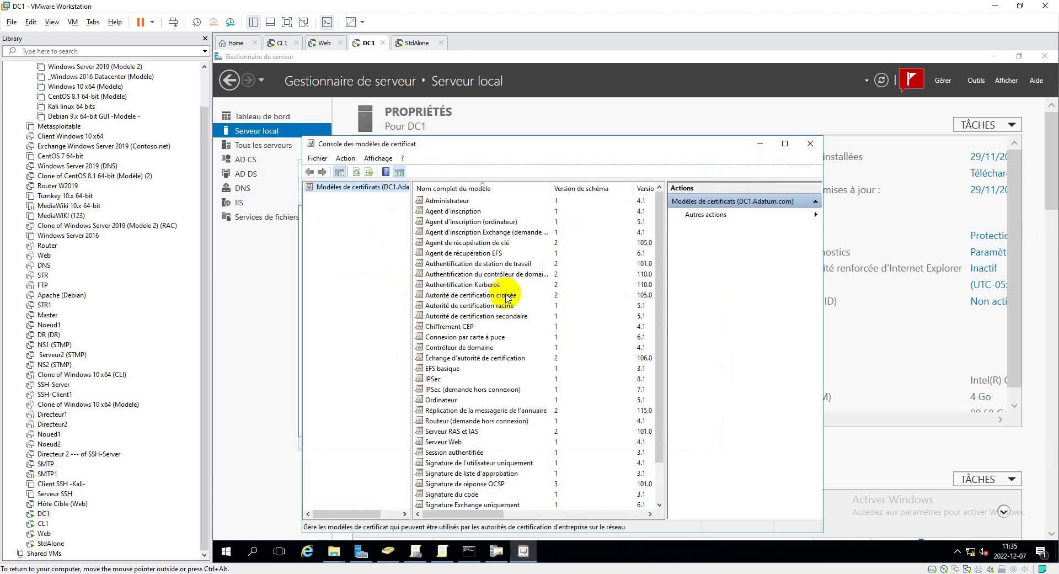
{"action": "left_click_drag", "start_coordinate": [660, 345], "coordinate": [669, 402]}
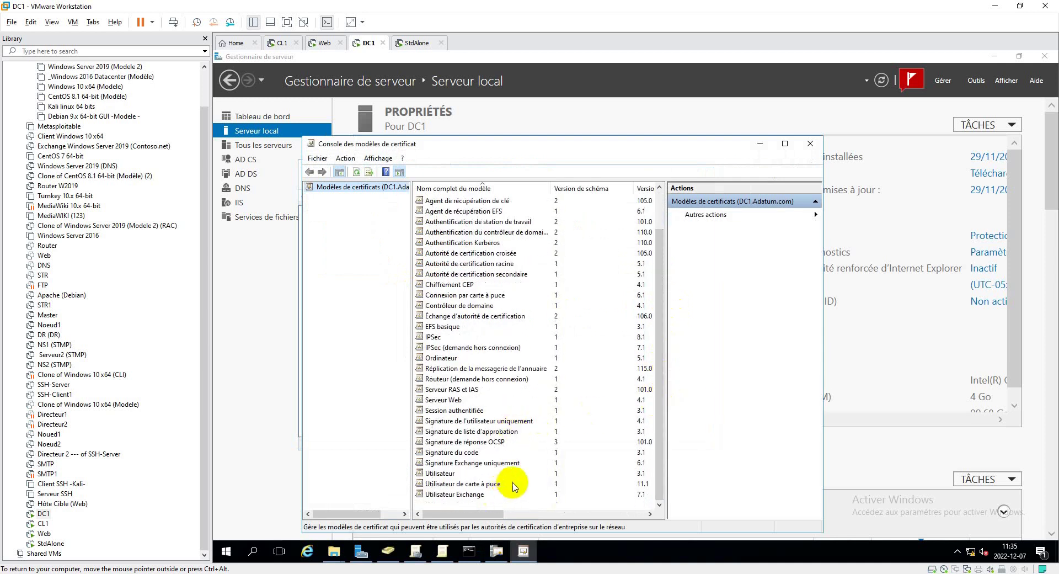
{"action": "left_click", "coordinate": [465, 493]}
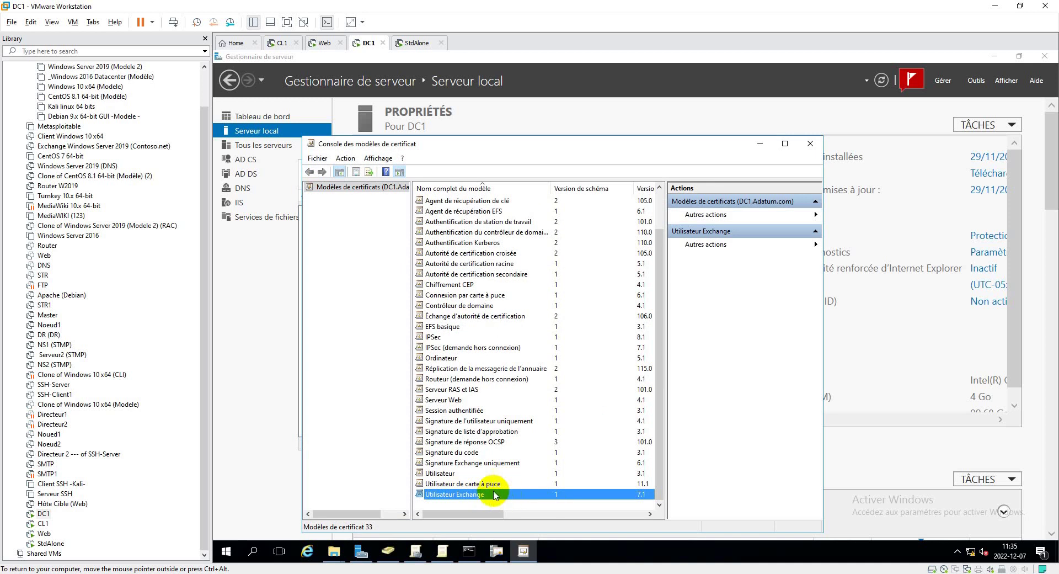
{"action": "left_click", "coordinate": [810, 143]}
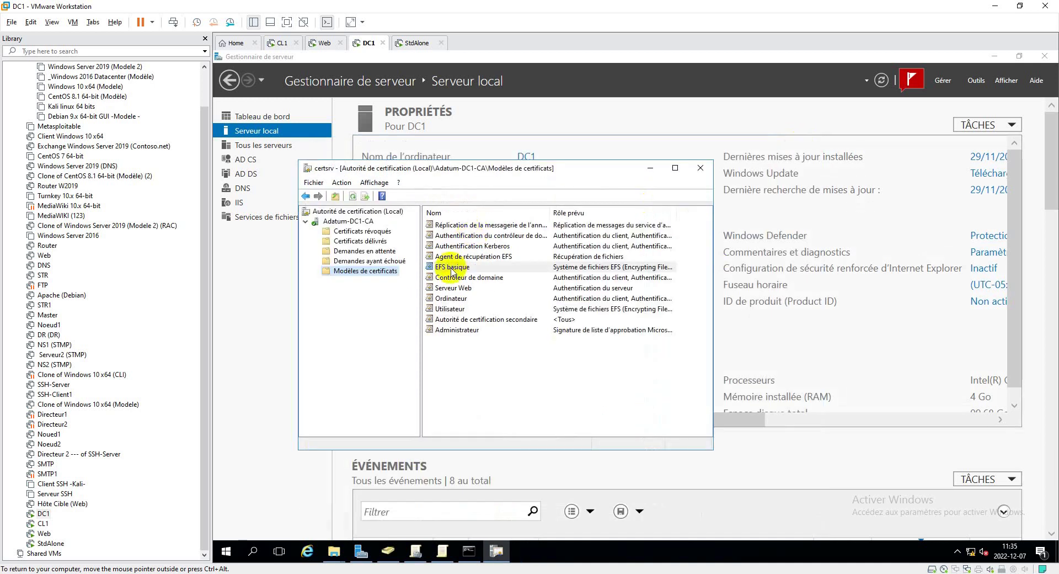
Enable the Utilisateur Exchange template as a new certificate template to issue on Adatum-DC1-CA
{"action": "right_click", "coordinate": [373, 270]}
{"action": "mouse_move", "coordinate": [417, 296]}
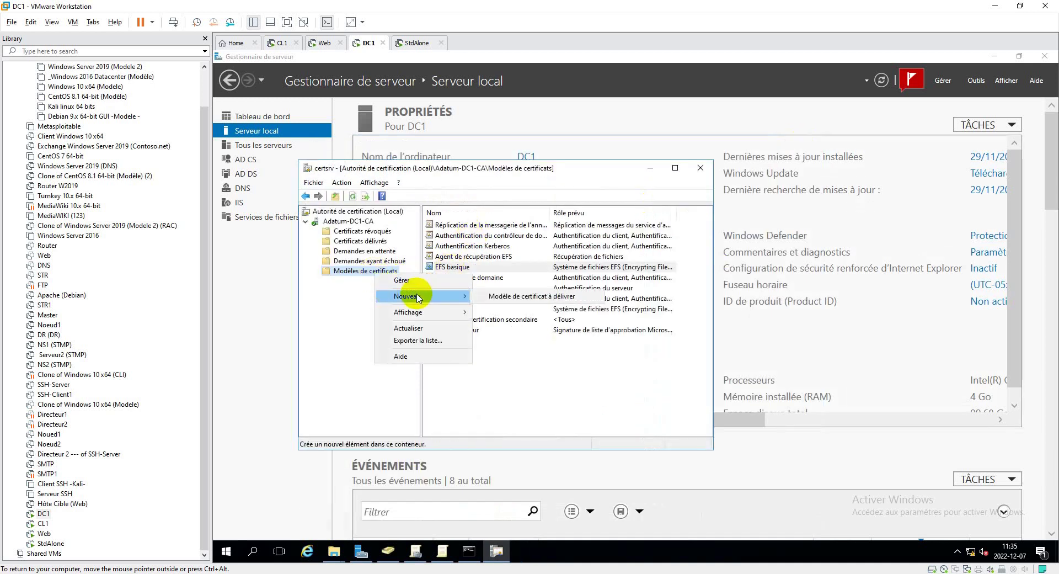
{"action": "left_click", "coordinate": [513, 296]}
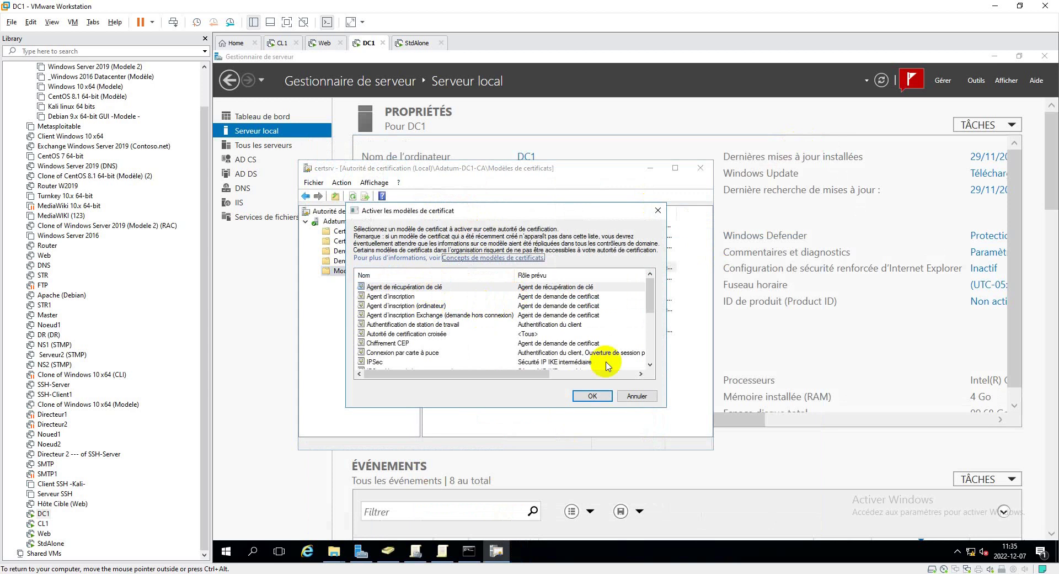
{"action": "left_click_drag", "start_coordinate": [651, 296], "coordinate": [646, 386]}
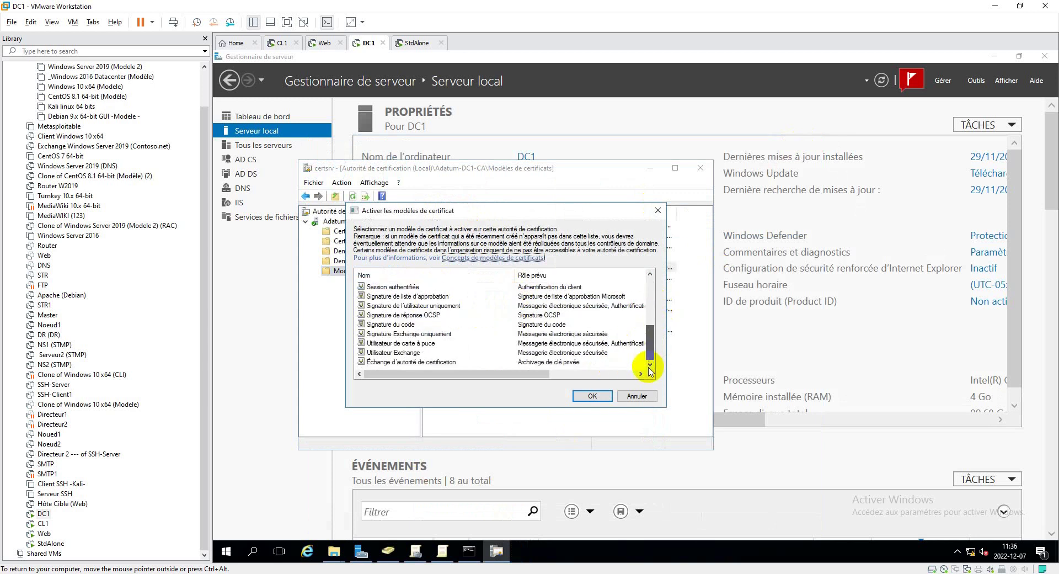
{"action": "left_click", "coordinate": [405, 353]}
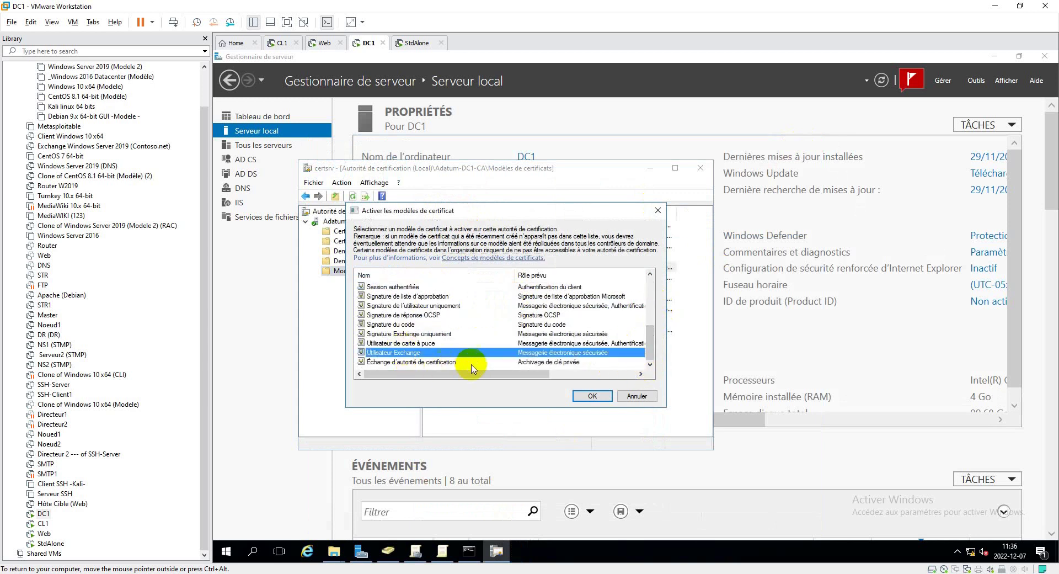
{"action": "left_click", "coordinate": [593, 396]}
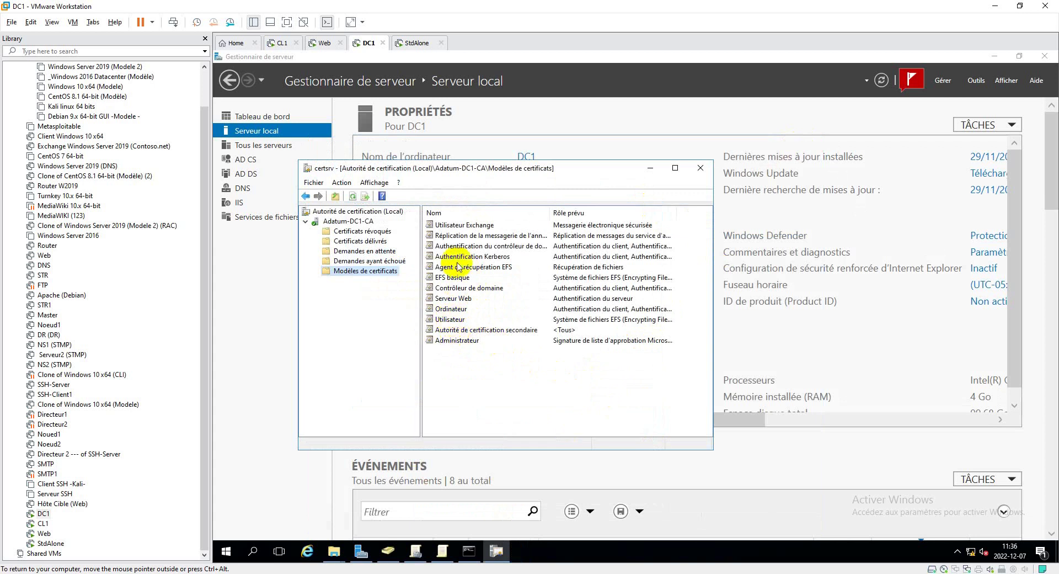
{"action": "left_click", "coordinate": [460, 225]}
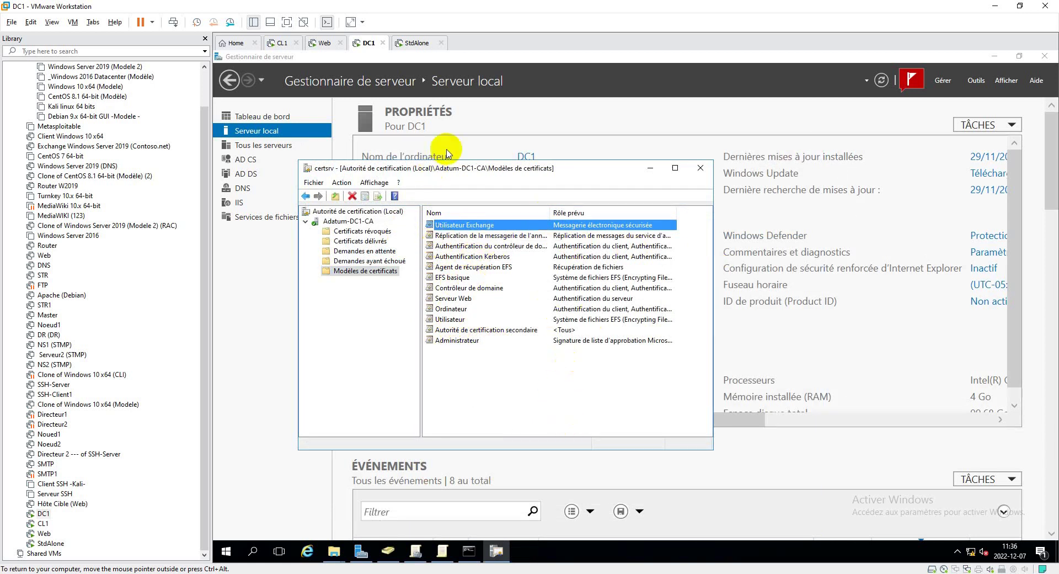
Suspend the StdAlone virtual machine and return to DC1
{"action": "left_click", "coordinate": [416, 42]}
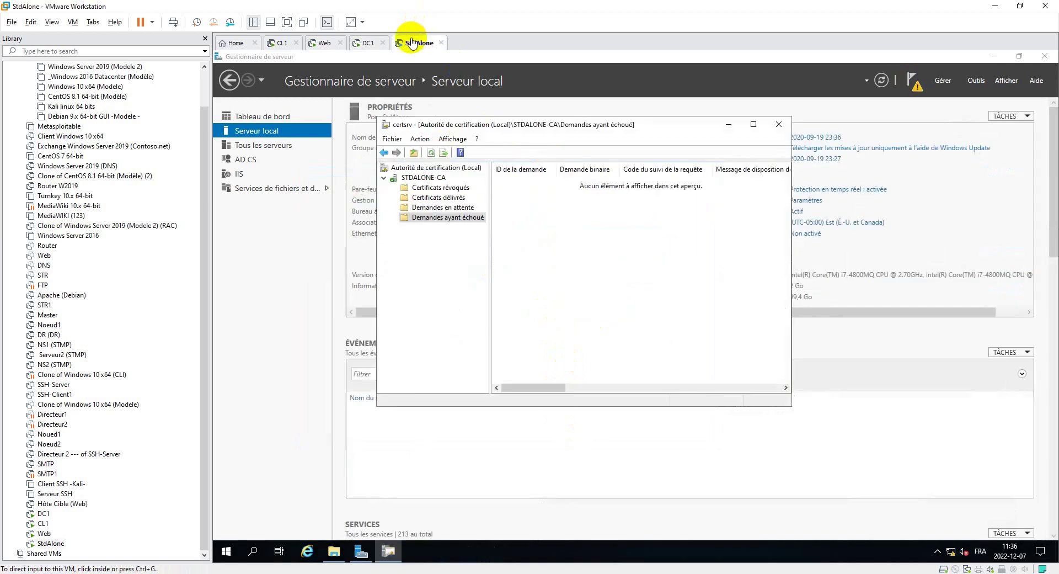
{"action": "left_click", "coordinate": [141, 22]}
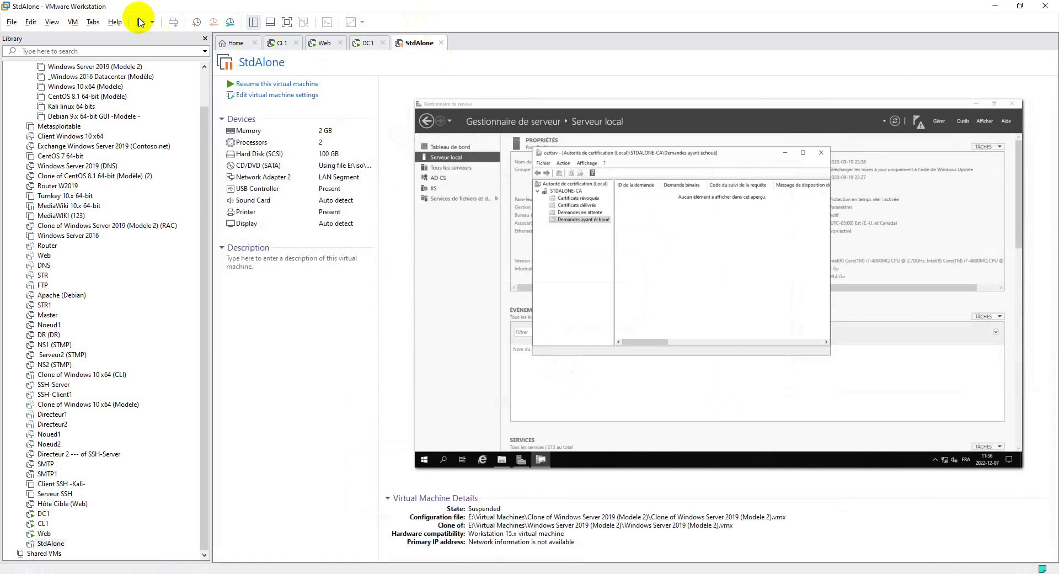
{"action": "left_click", "coordinate": [366, 43]}
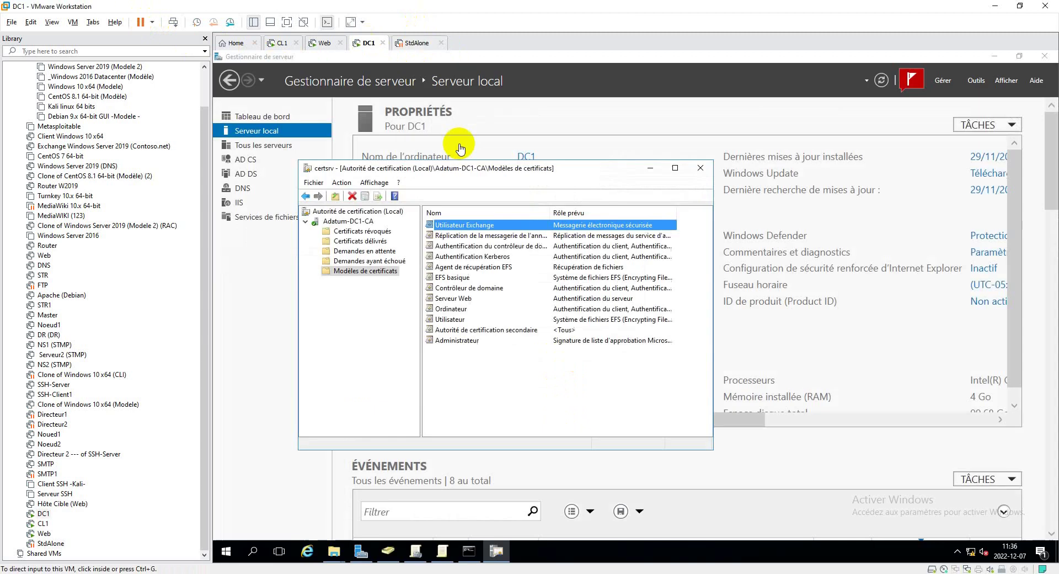
Review the Serveur Web template and the other enabled templates in Modèles de certificats of Adatum-DC1-CA
{"action": "left_click_drag", "start_coordinate": [522, 172], "coordinate": [626, 155]}
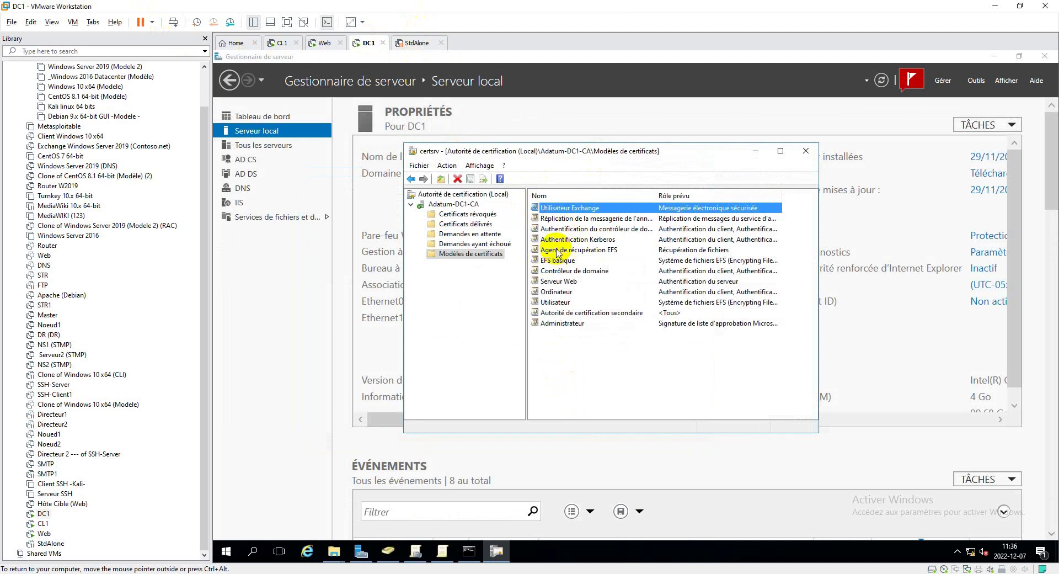
{"action": "left_click", "coordinate": [581, 282]}
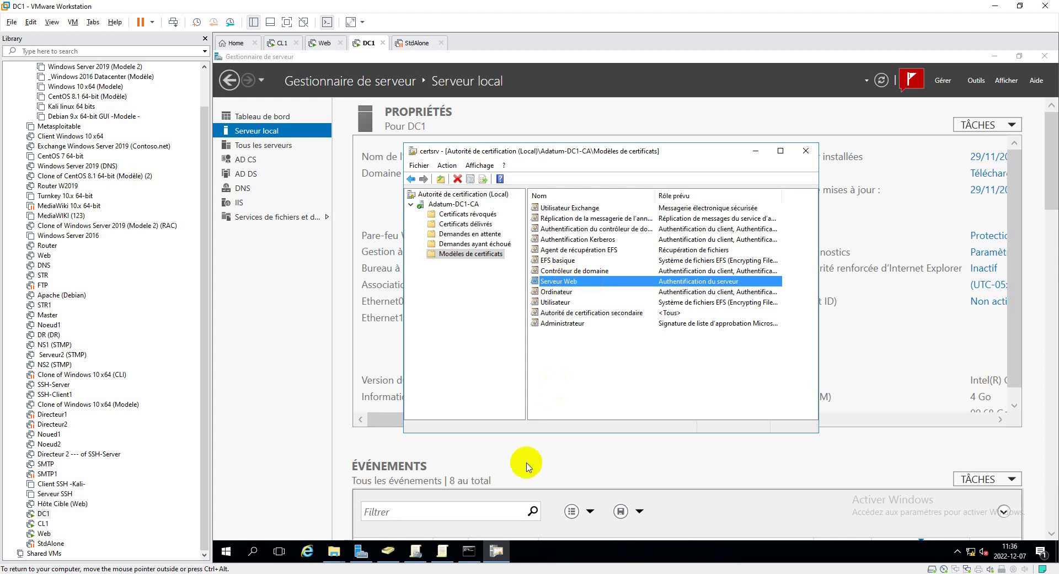
{"action": "mouse_move", "coordinate": [478, 527]}
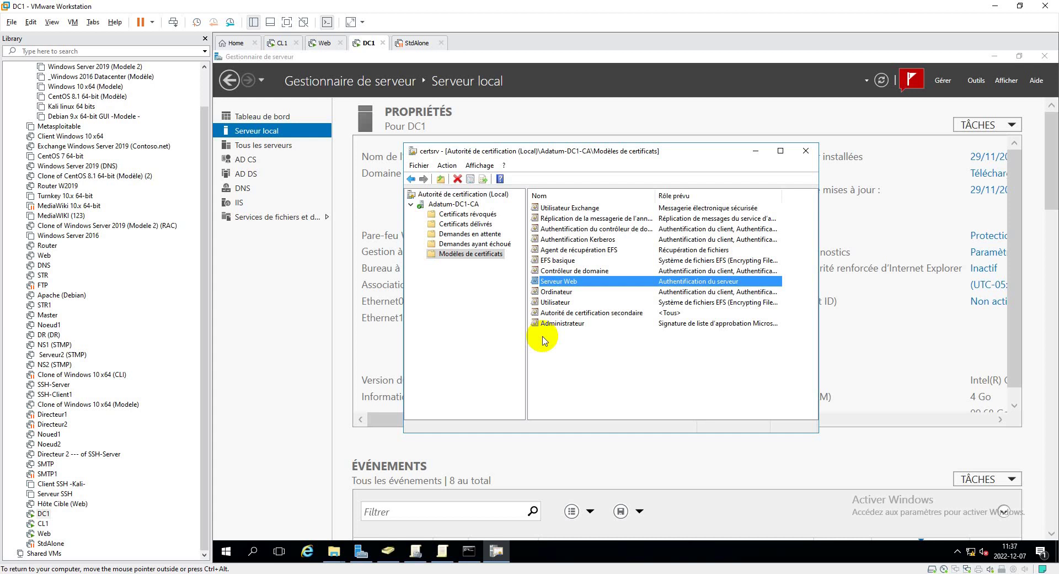
{"action": "left_click", "coordinate": [489, 244]}
{"action": "left_click", "coordinate": [474, 254]}
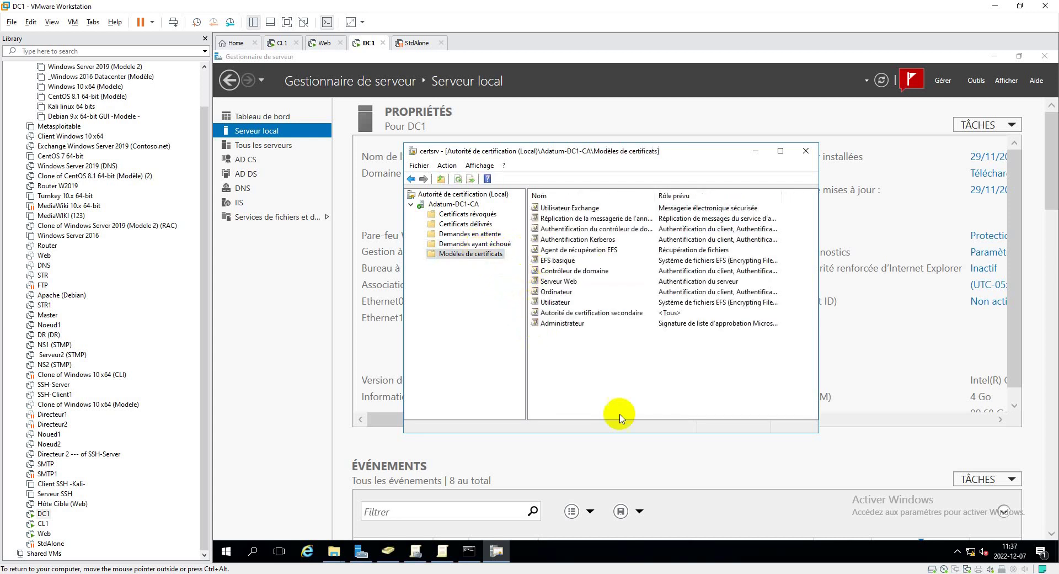
Switch to the Command Prompt on DC1 and run Certutil -setreg ca\CRLFlags +CRLF_REVCHECK_IGNORE_OFFLINE
{"action": "left_click", "coordinate": [469, 551]}
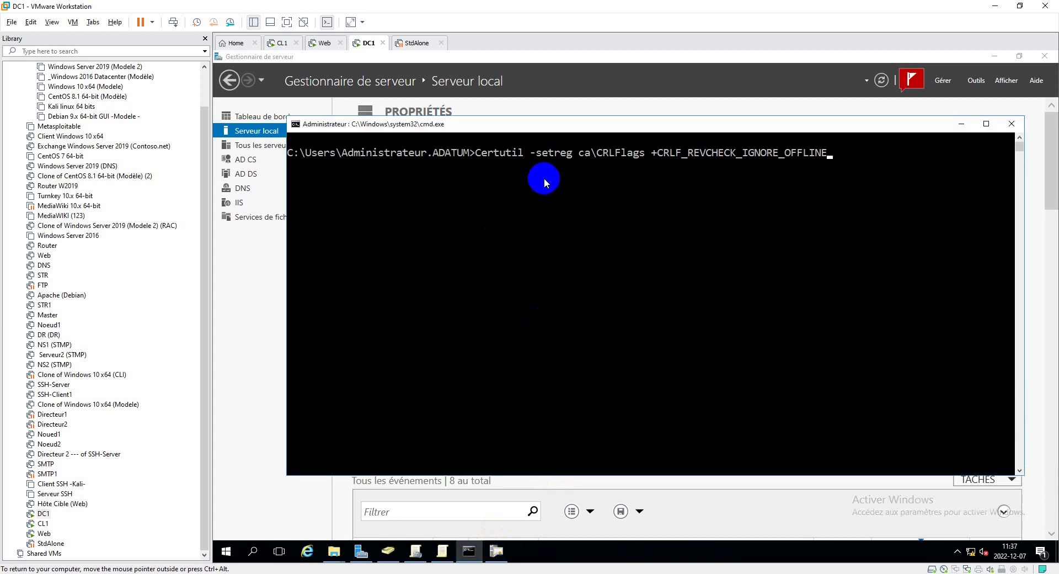
{"action": "left_click_drag", "start_coordinate": [477, 155], "coordinate": [830, 158]}
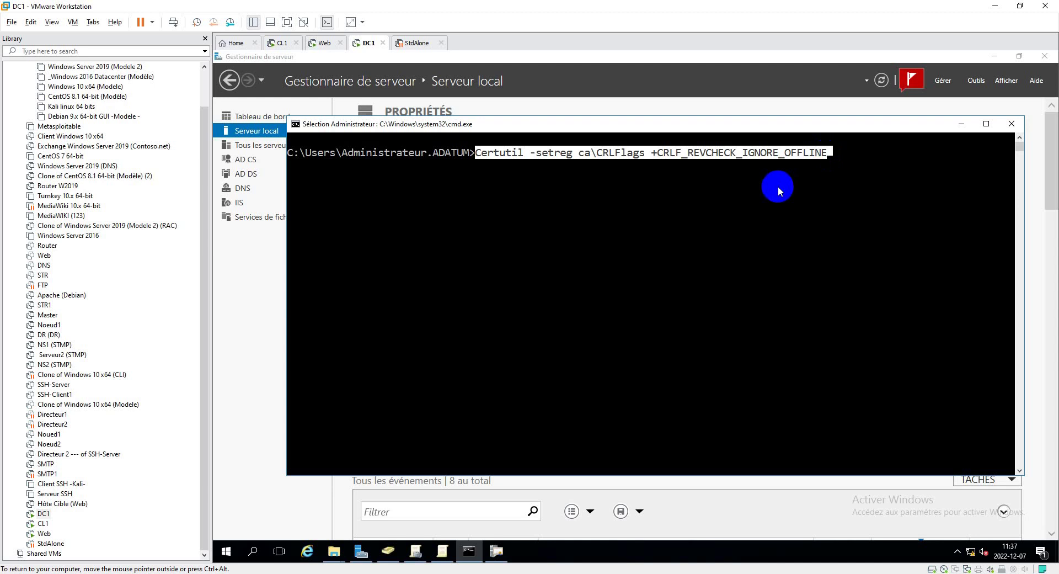
{"action": "left_click", "coordinate": [762, 193]}
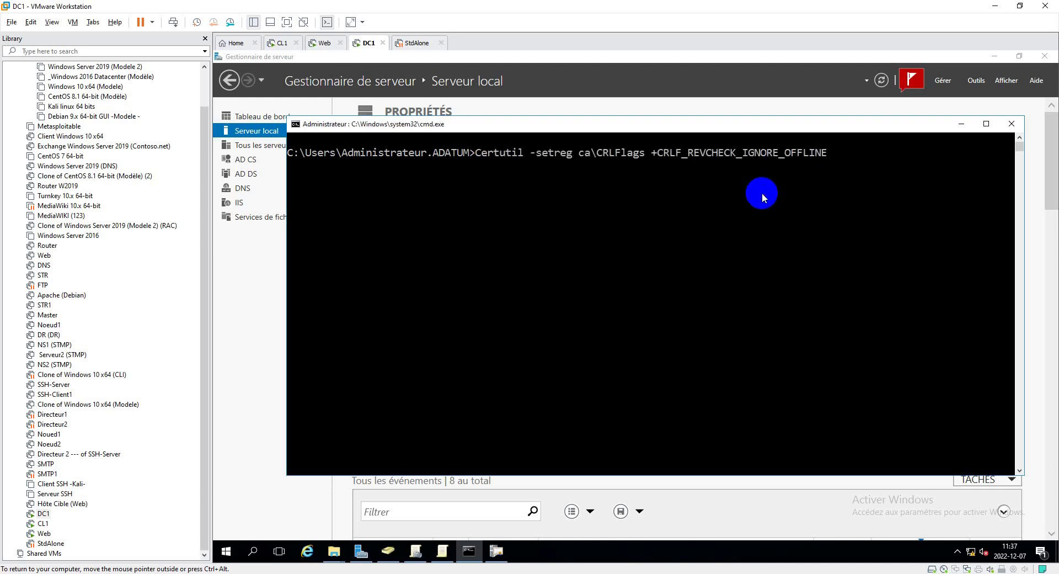
{"action": "left_click", "coordinate": [695, 218]}
{"action": "key", "text": "Return"}
{"action": "key", "text": "Return"}
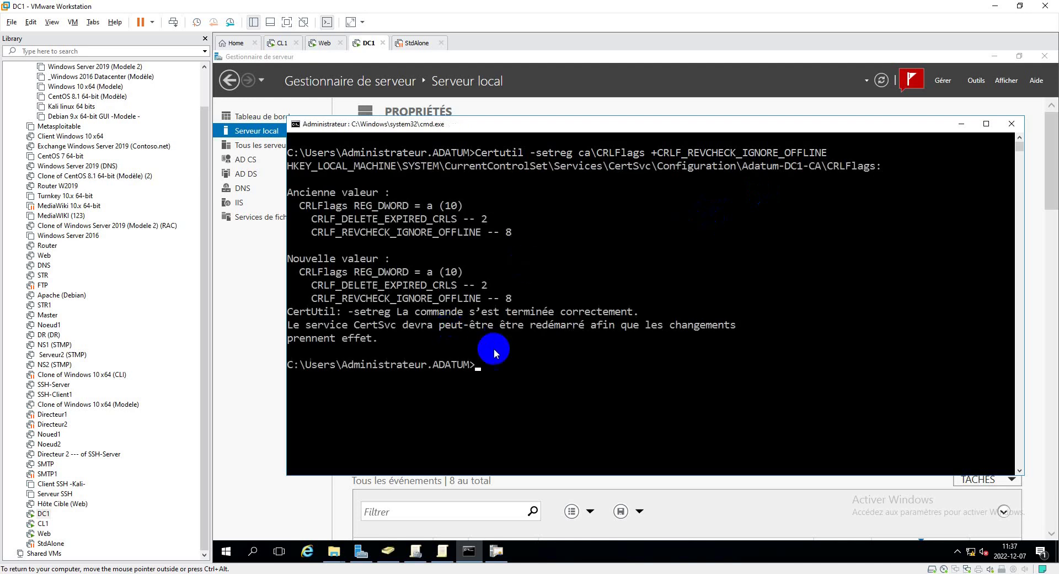
{"action": "left_click", "coordinate": [288, 297]}
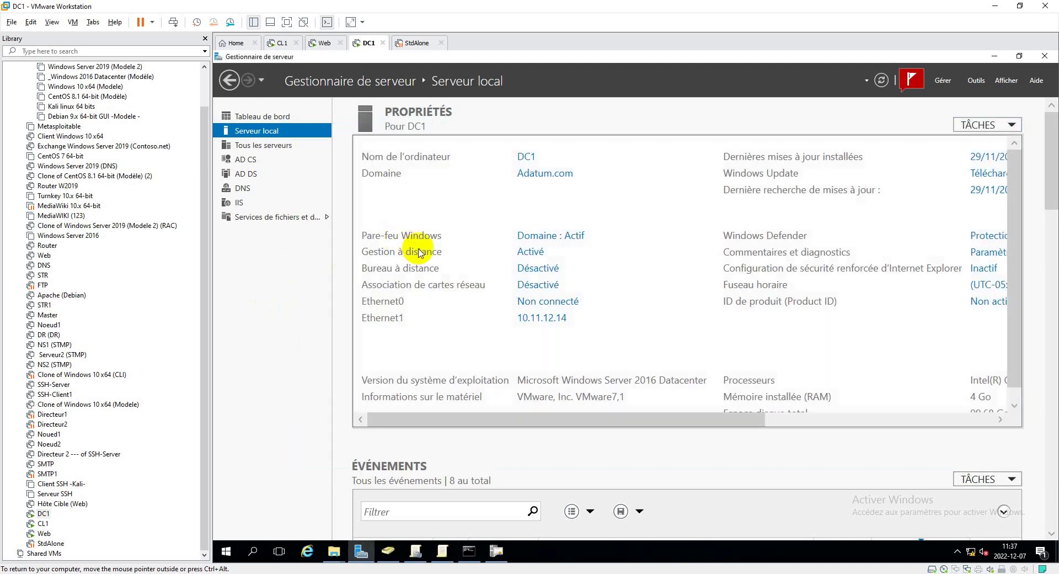
{"action": "key", "text": "alt+Tab"}
{"action": "key", "text": "alt+Tab"}
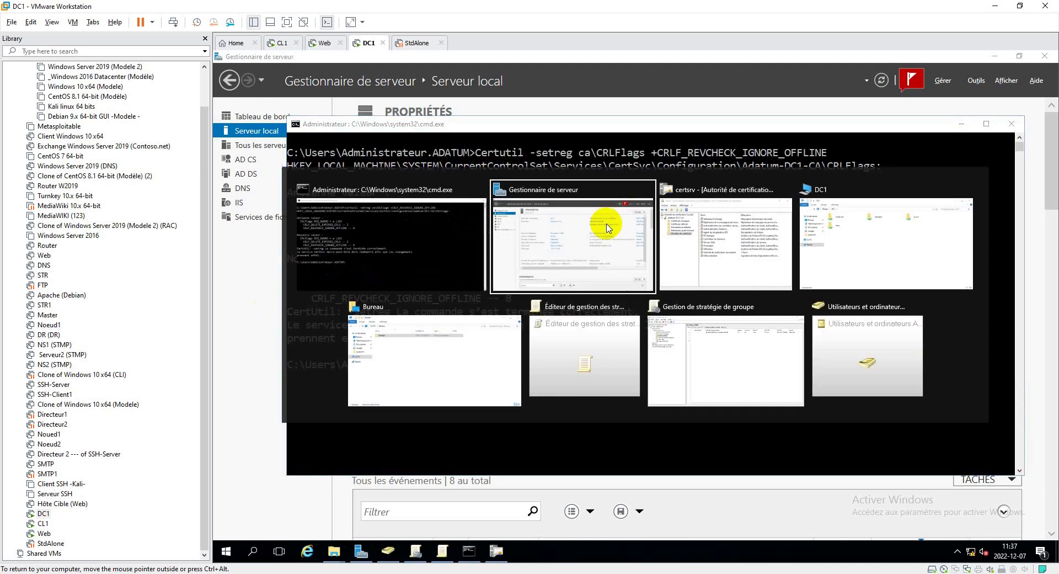
Switch to the certification authority console and restart the Adatum-DC1-CA certificate service by stopping and starting it
{"action": "left_click", "coordinate": [678, 255]}
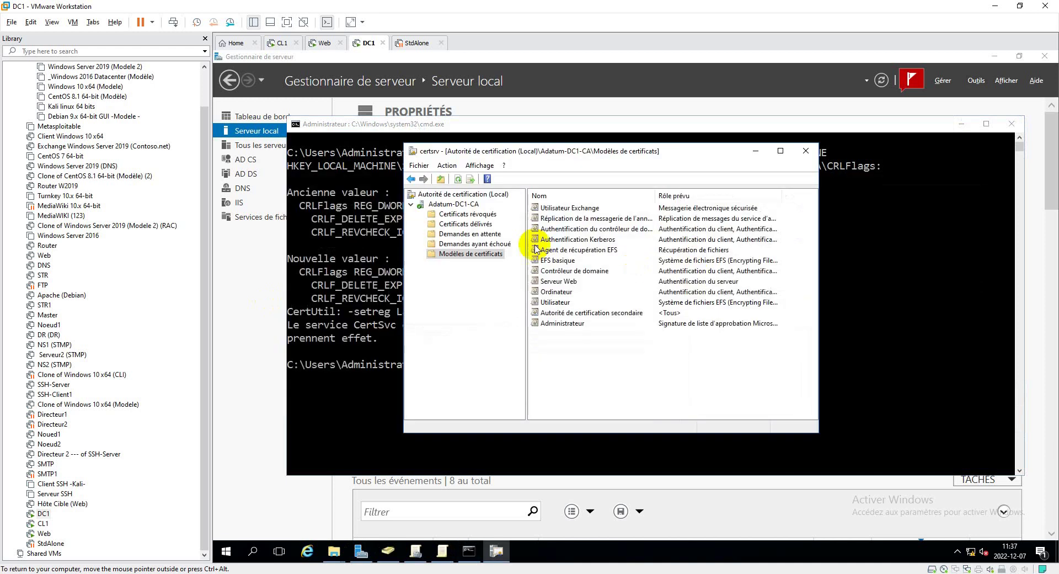
{"action": "left_click", "coordinate": [462, 206]}
{"action": "right_click", "coordinate": [462, 206]}
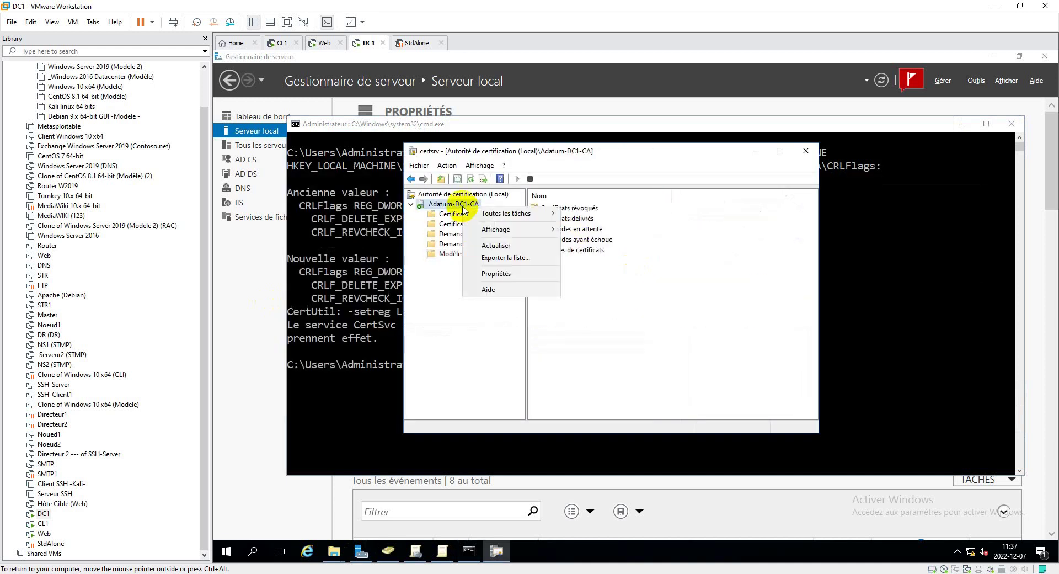
{"action": "mouse_move", "coordinate": [516, 214]}
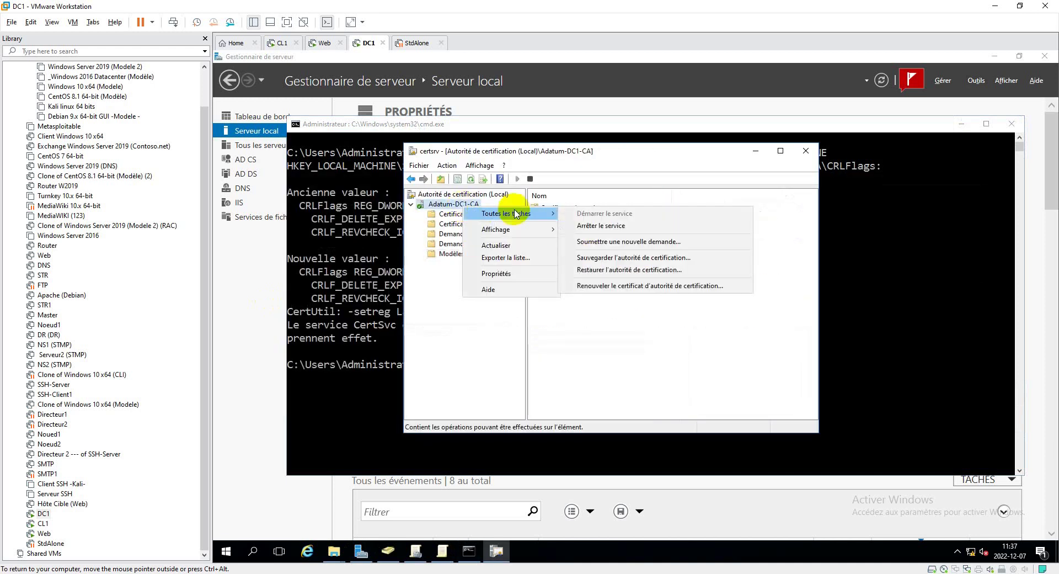
{"action": "left_click", "coordinate": [601, 226]}
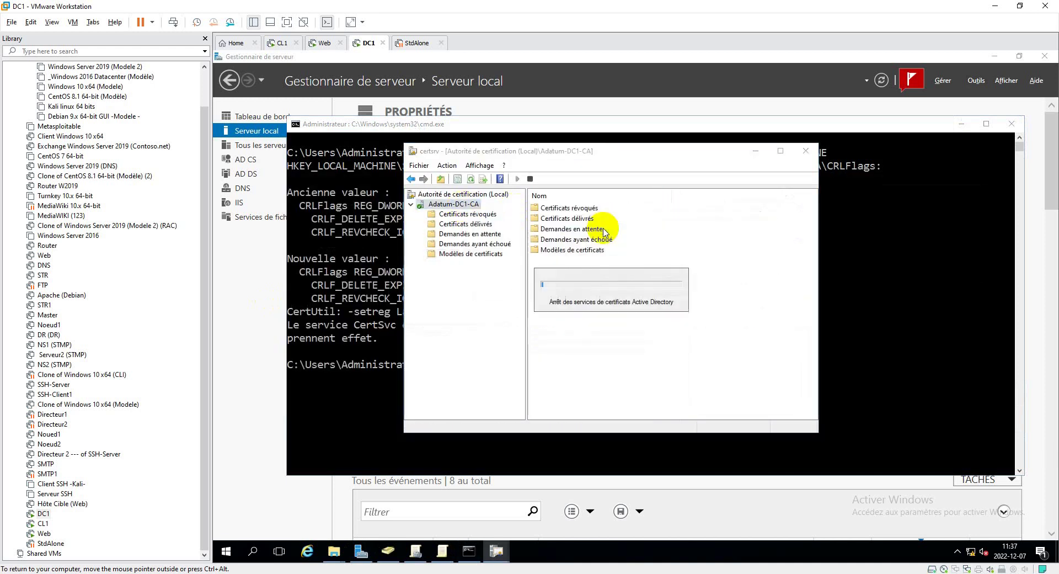
{"action": "right_click", "coordinate": [464, 204]}
{"action": "mouse_move", "coordinate": [512, 214]}
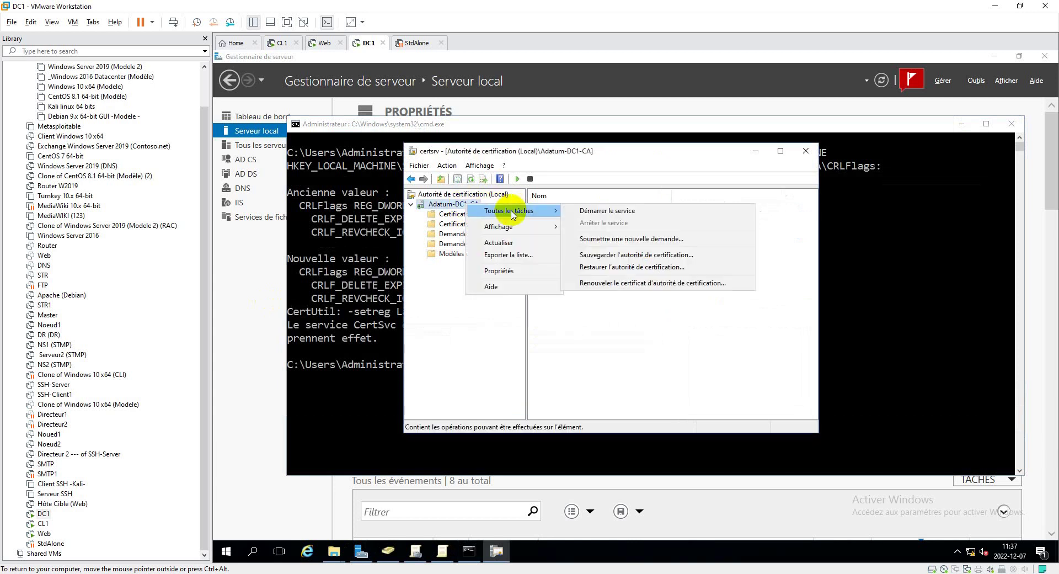
{"action": "left_click", "coordinate": [635, 212]}
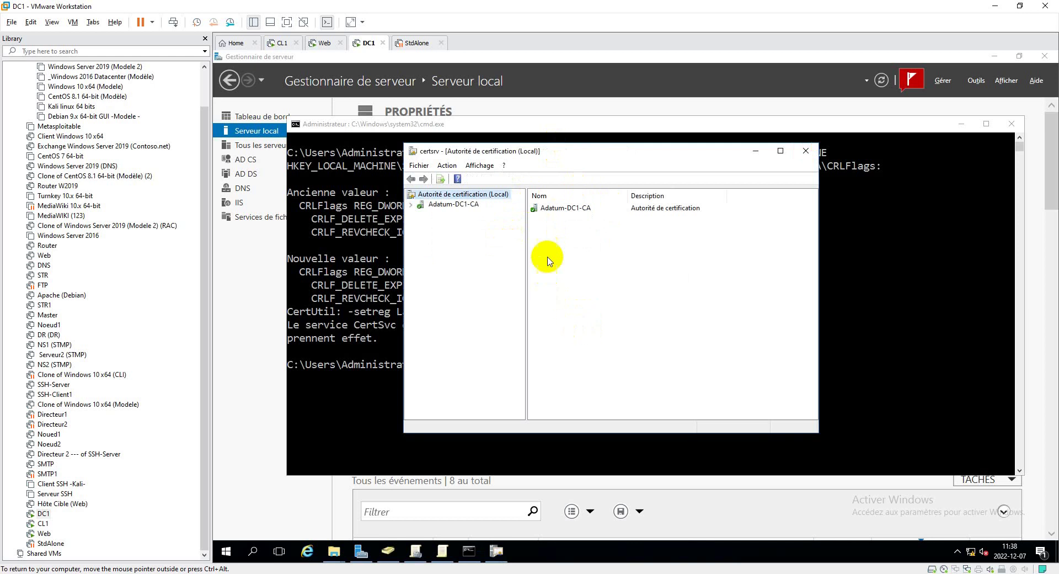
Switch to the Web virtual machine and open Certificats de serveur for SVR1 in Gestionnaire des services Internet (IIS)
{"action": "left_click", "coordinate": [323, 43]}
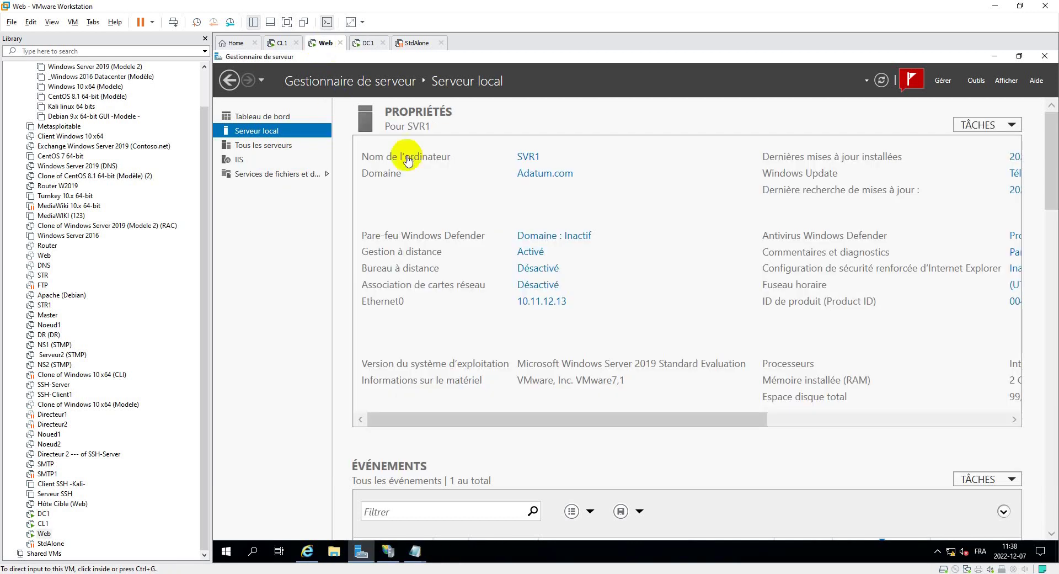
{"action": "left_click", "coordinate": [683, 166]}
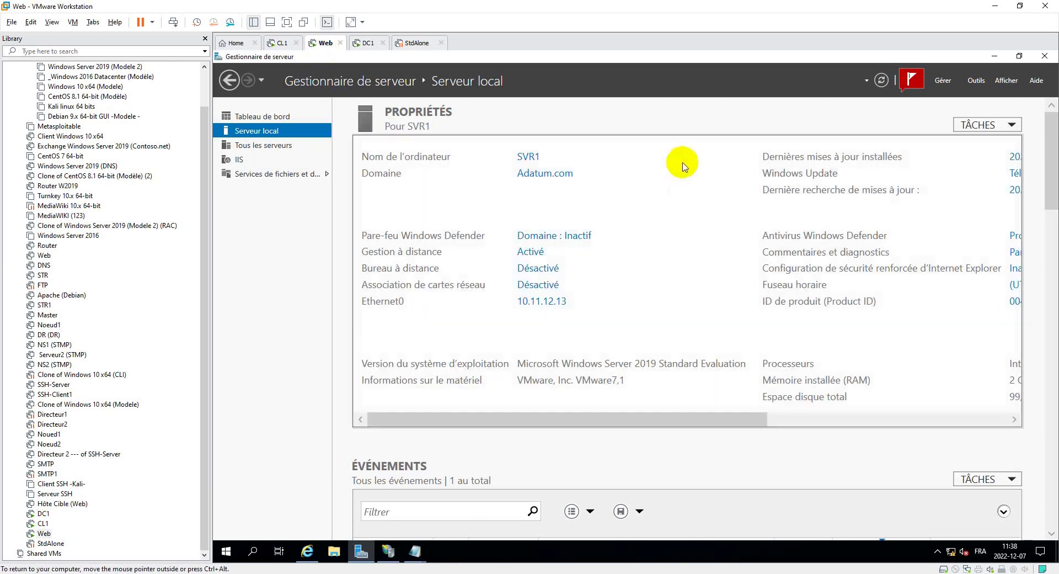
{"action": "left_click", "coordinate": [975, 82]}
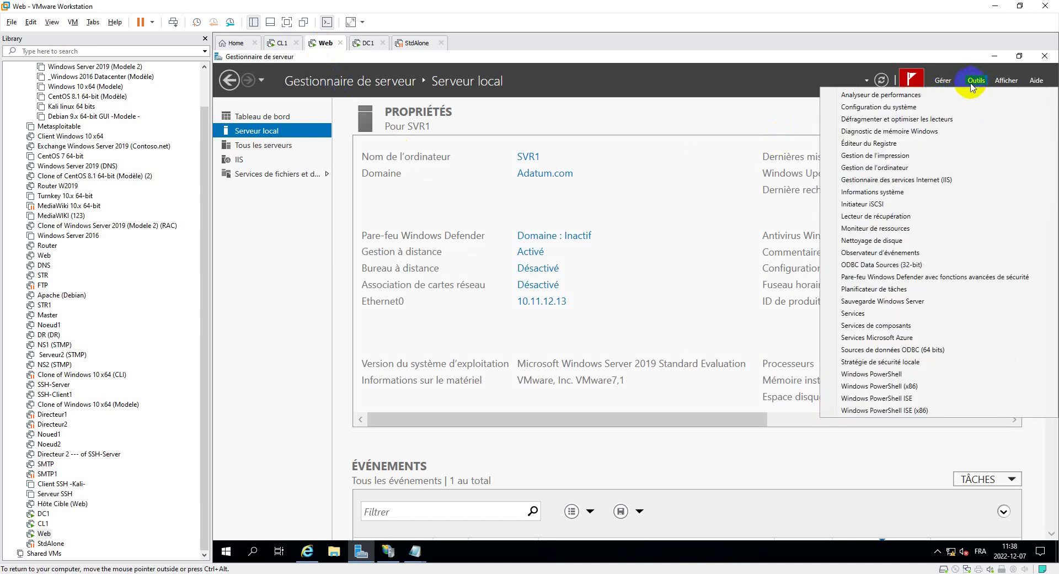
{"action": "left_click", "coordinate": [899, 179]}
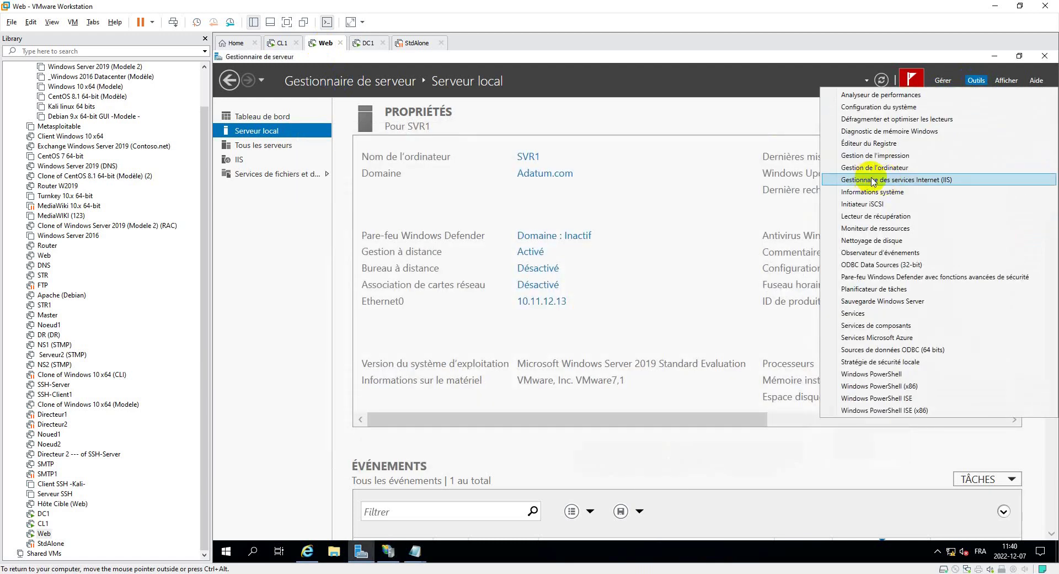
{"action": "left_click", "coordinate": [883, 180]}
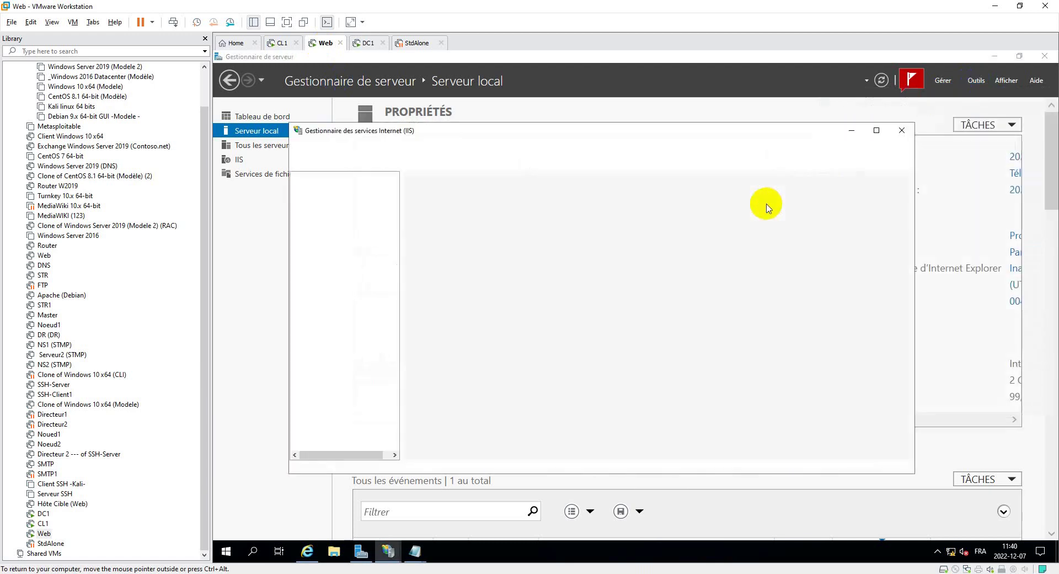
{"action": "double_click", "coordinate": [317, 212]}
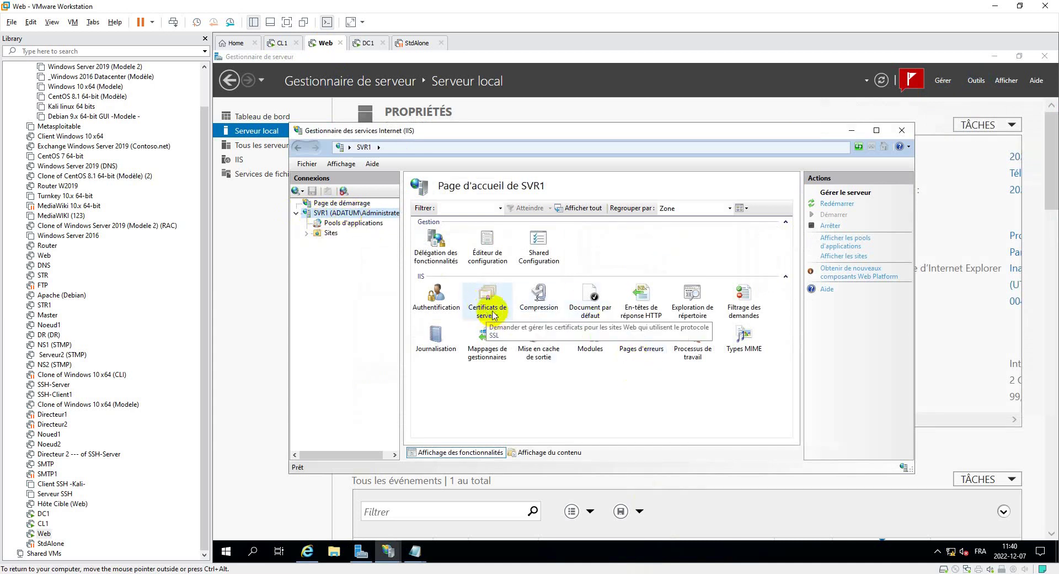
{"action": "double_click", "coordinate": [509, 313]}
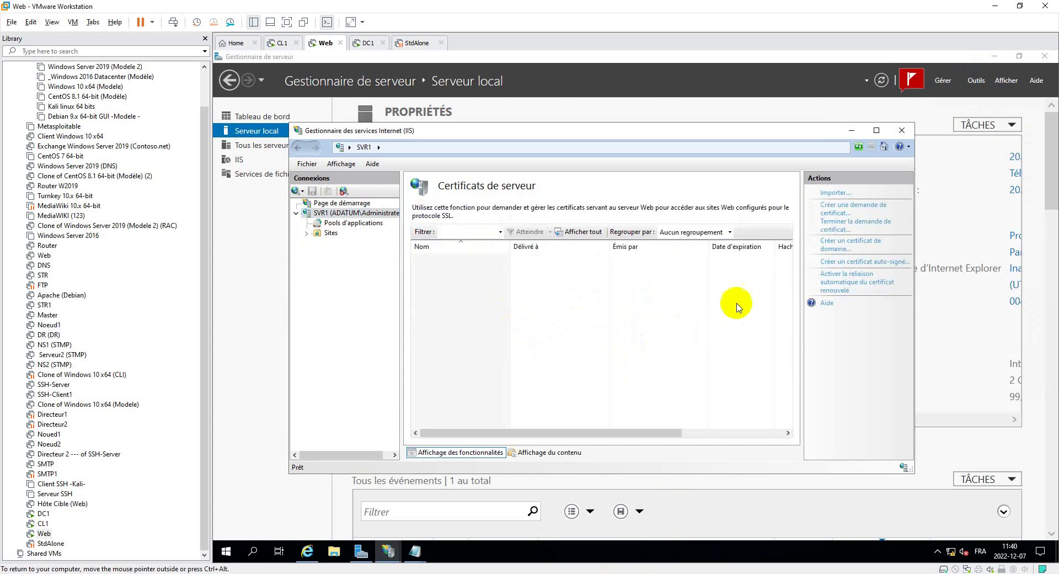
Start a certificate request with common name WEB Adatum, organization Adatum, unit IT, city Montreal, region QC and country CA
{"action": "left_click", "coordinate": [860, 209]}
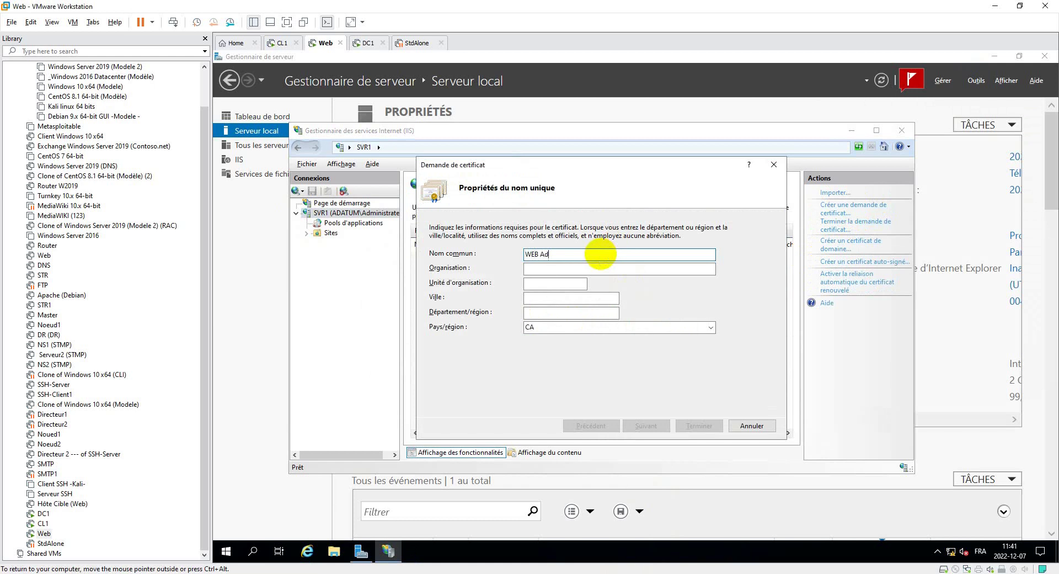
{"action": "type", "text": "WEB Adatum"}
{"action": "key", "text": "Tab"}
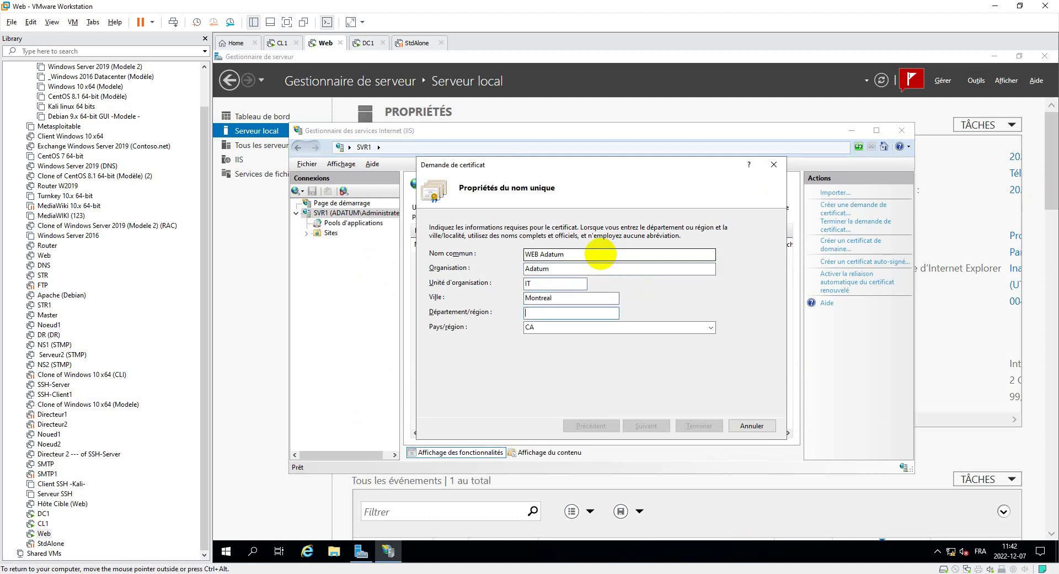
{"action": "type", "text": "QC"}
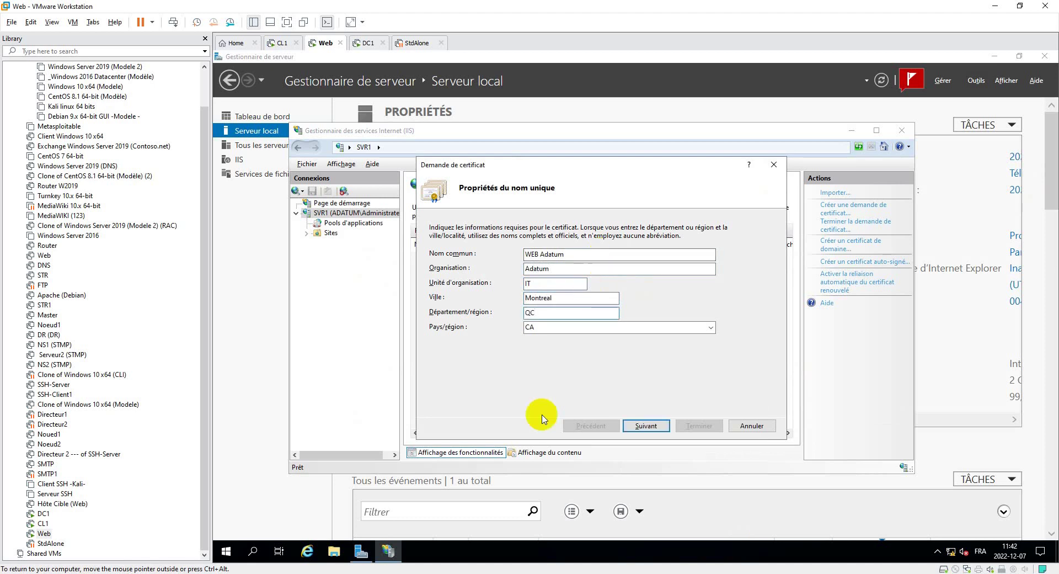
{"action": "left_click", "coordinate": [645, 425]}
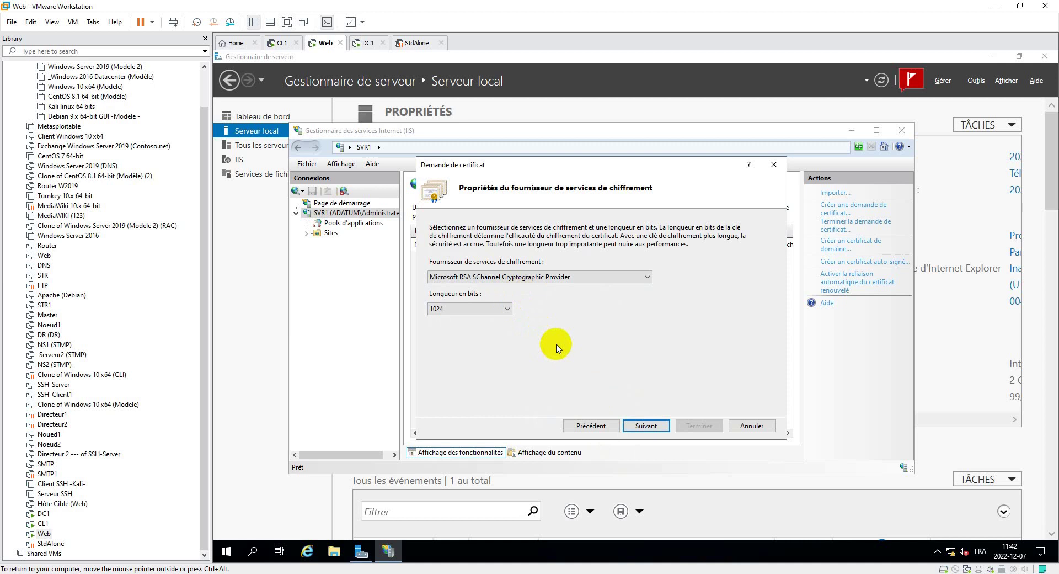
Accept the Microsoft RSA SChannel provider at 1024 bits and save the certificate request on the desktop as MaRequete.txt
{"action": "left_click", "coordinate": [644, 426]}
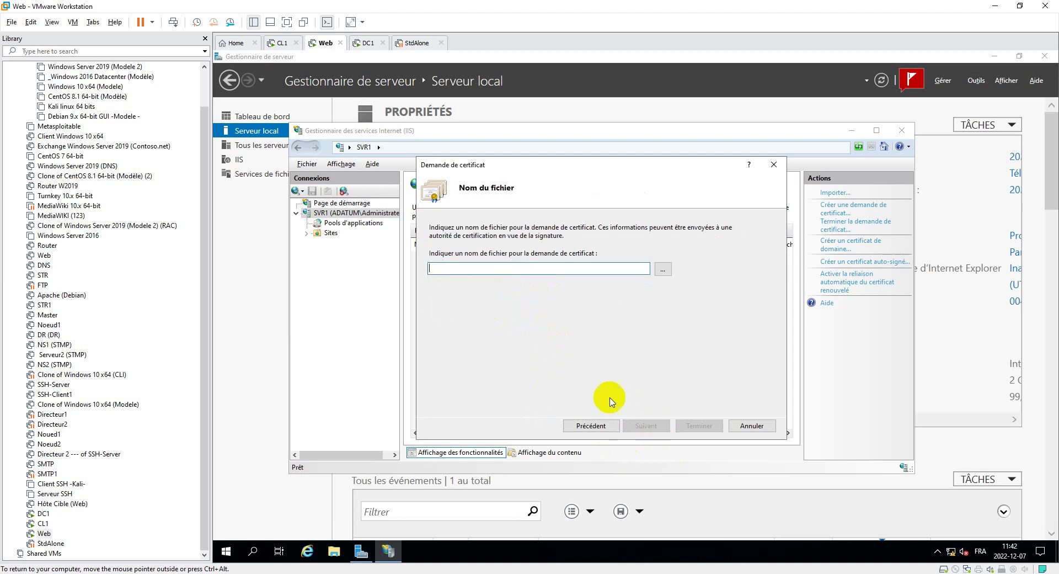
{"action": "left_click", "coordinate": [664, 270]}
{"action": "left_click", "coordinate": [459, 255]}
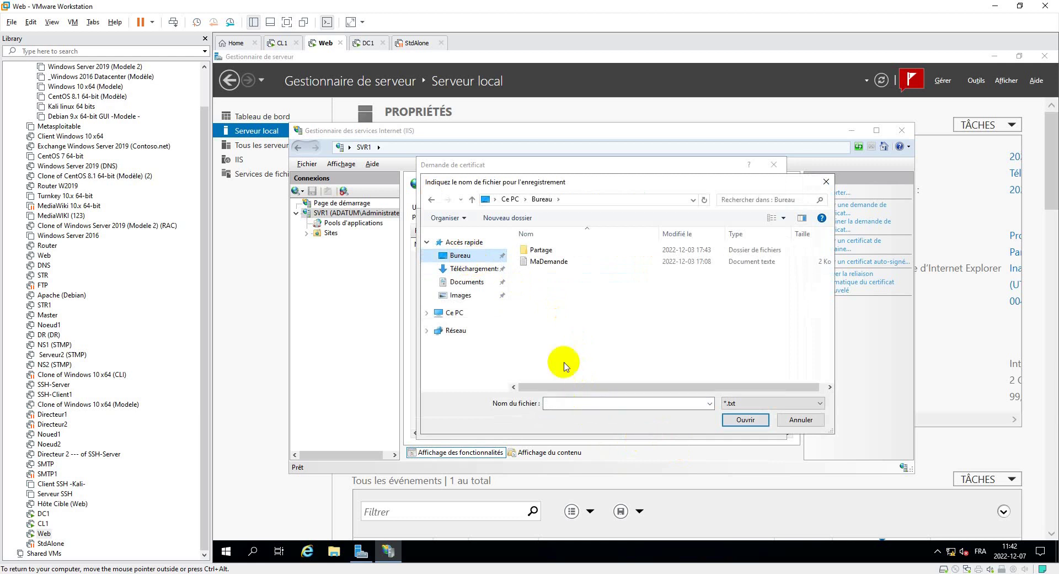
{"action": "left_click", "coordinate": [569, 403]}
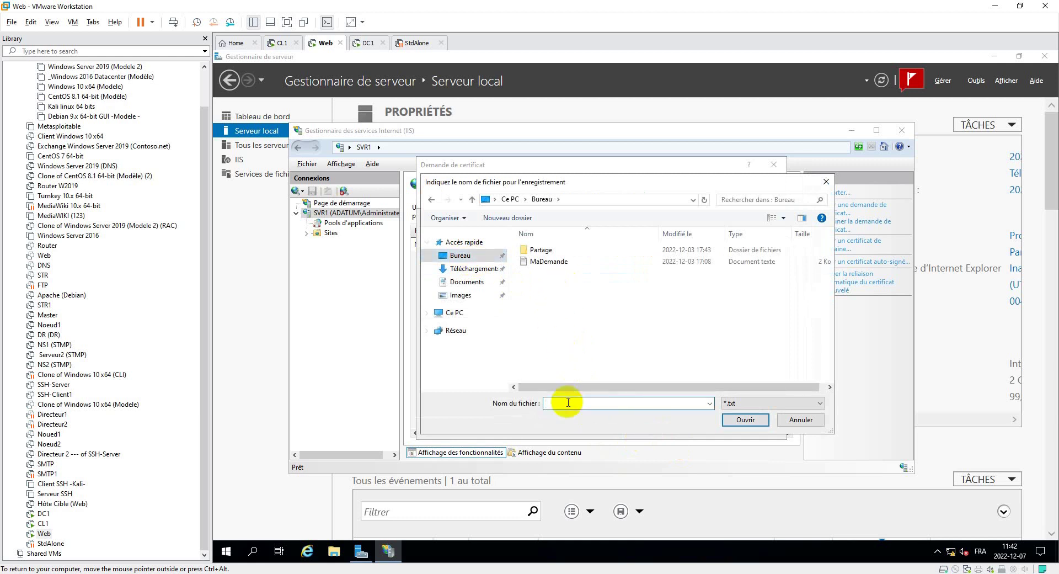
{"action": "type", "text": "M"}
{"action": "type", "text": "y"}
{"action": "type", "text": "M"}
{"action": "type", "text": "a"}
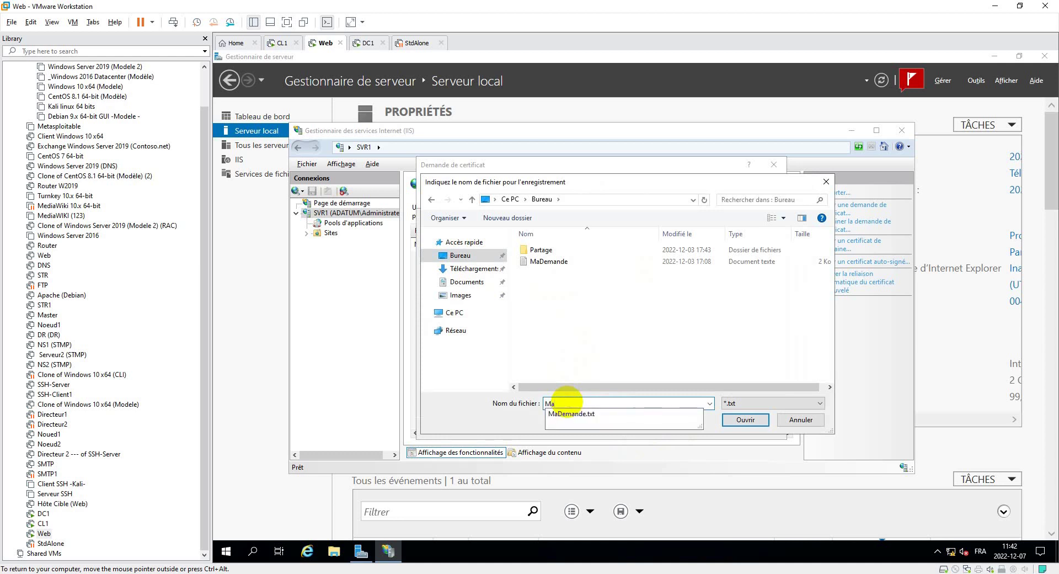
{"action": "type", "text": "Requete"}
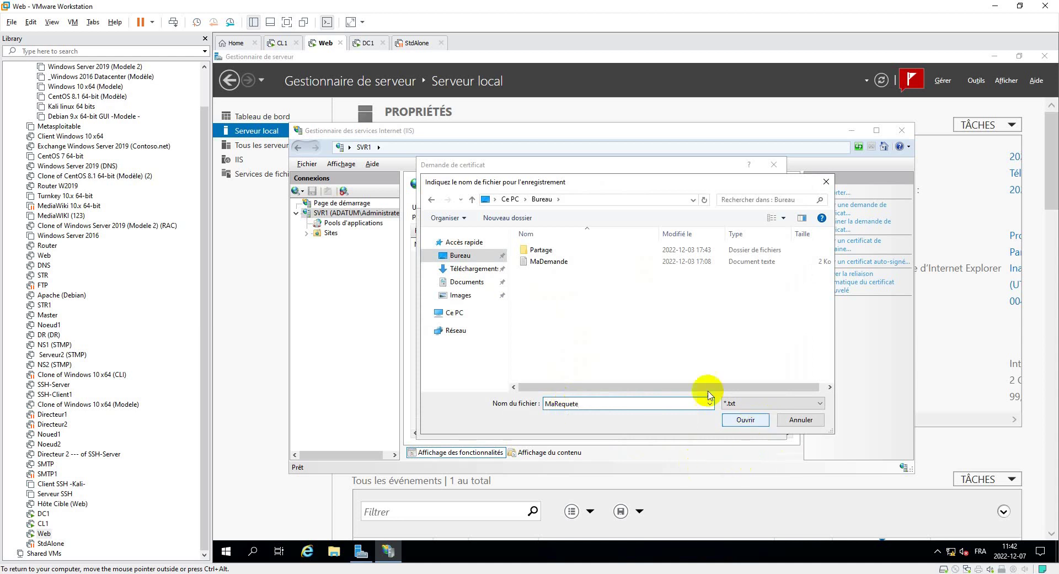
{"action": "left_click", "coordinate": [742, 418]}
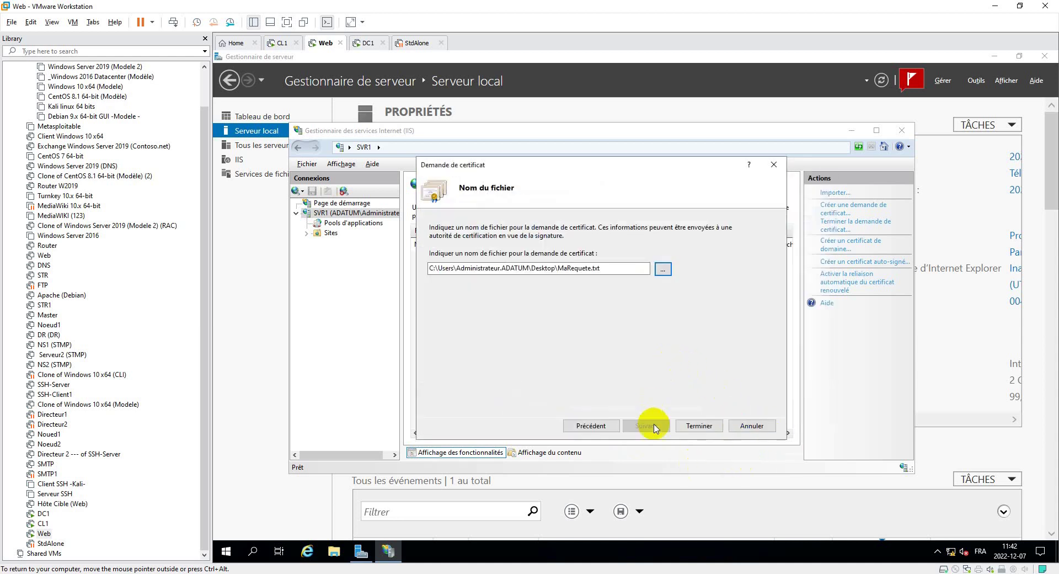
{"action": "left_click", "coordinate": [704, 426]}
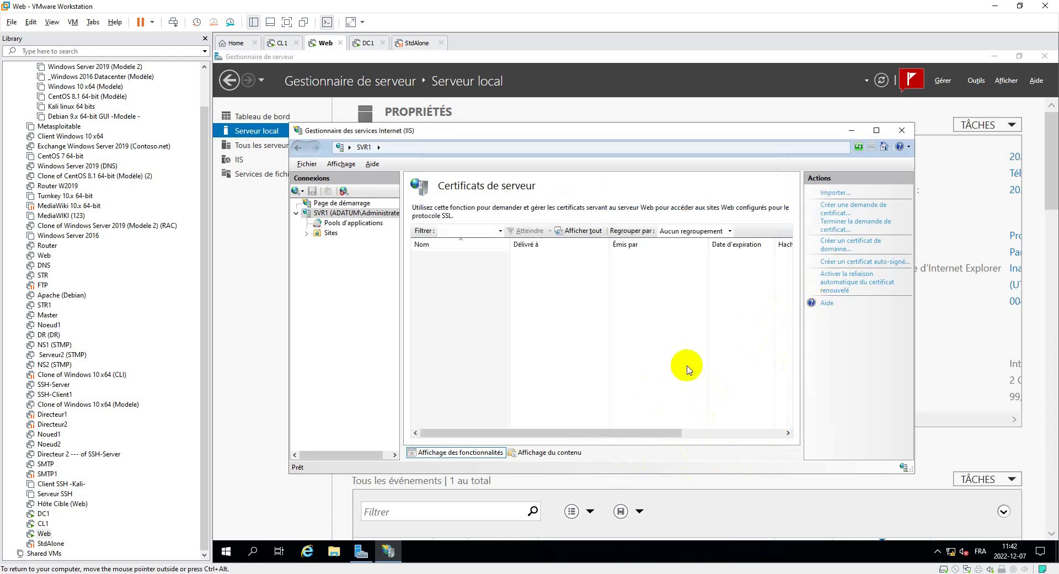
Show the desktop, open the MaRequete file and select the certificate request text
{"action": "left_click", "coordinate": [717, 56]}
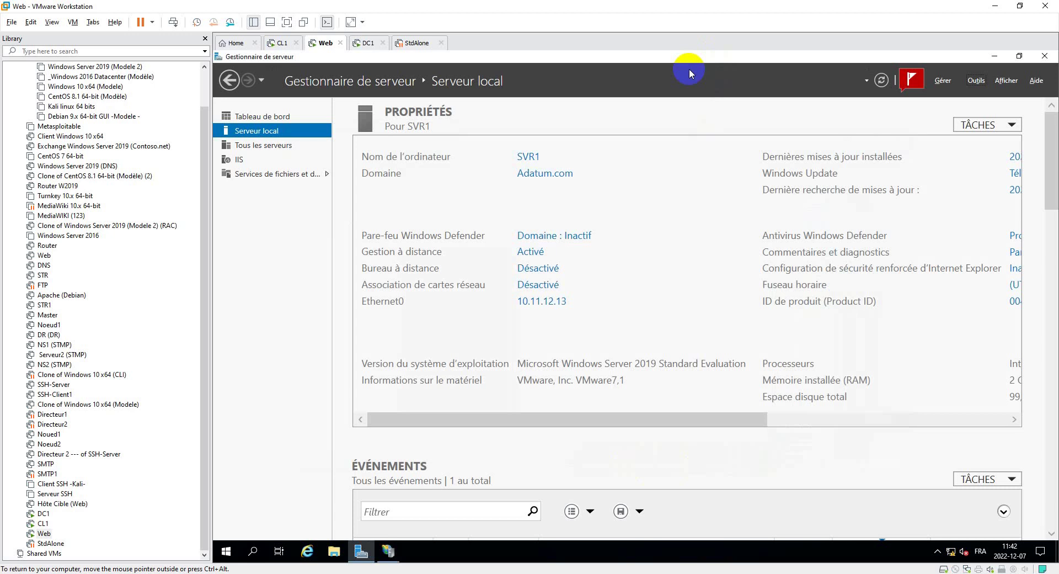
{"action": "key", "text": "super+d"}
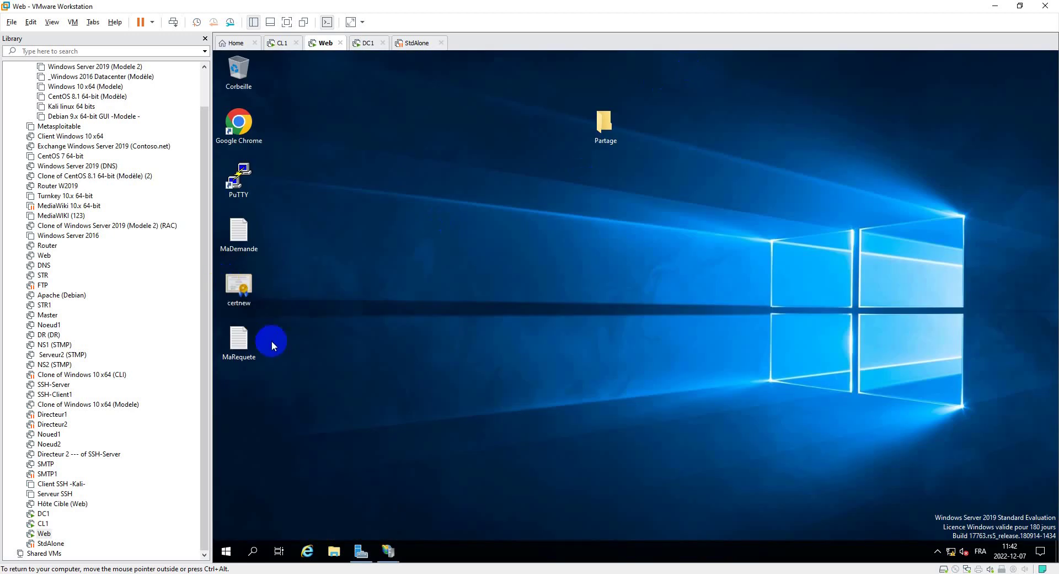
{"action": "double_click", "coordinate": [241, 339]}
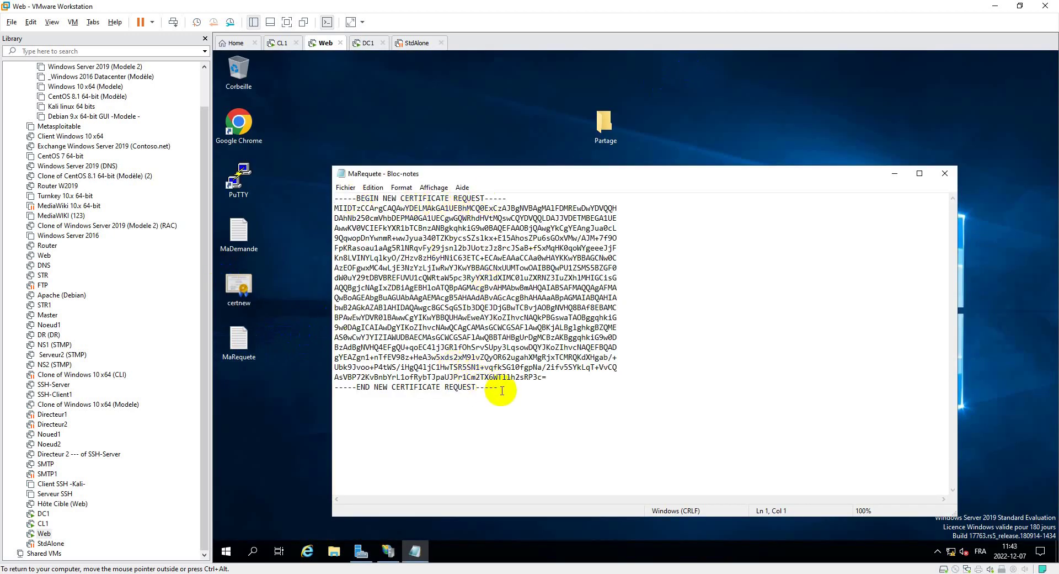
{"action": "left_click_drag", "start_coordinate": [497, 389], "coordinate": [343, 191]}
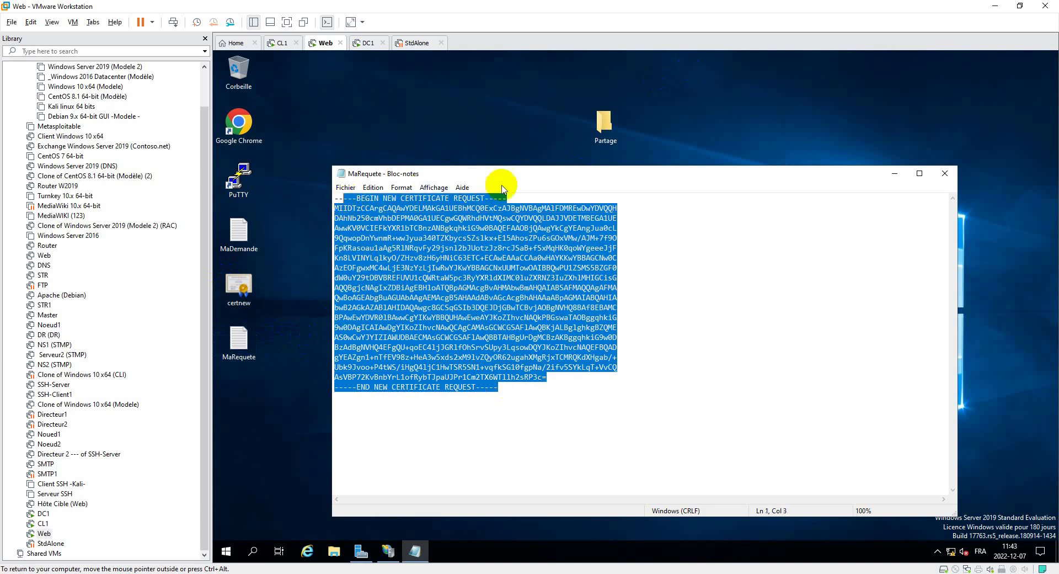
{"action": "left_click_drag", "start_coordinate": [518, 173], "coordinate": [441, 145]}
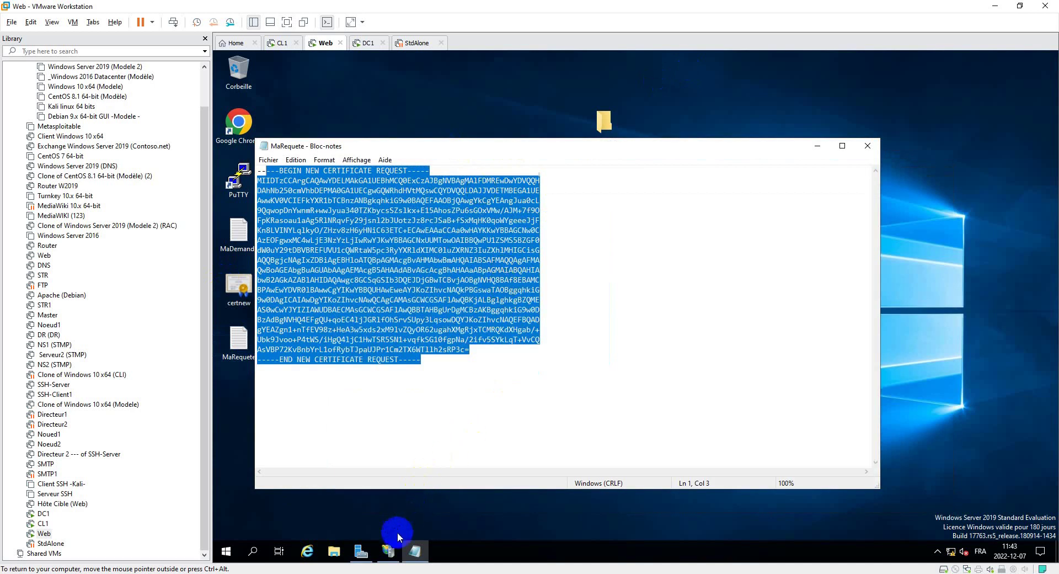
{"action": "left_click", "coordinate": [317, 551]}
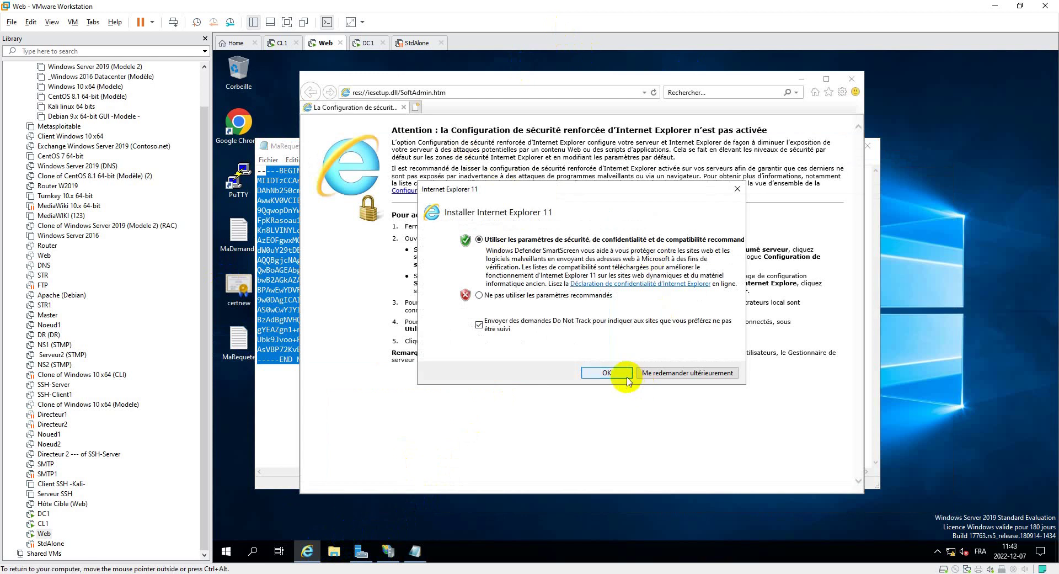
{"action": "left_click", "coordinate": [607, 373]}
{"action": "left_click_drag", "start_coordinate": [648, 86], "coordinate": [737, 120]}
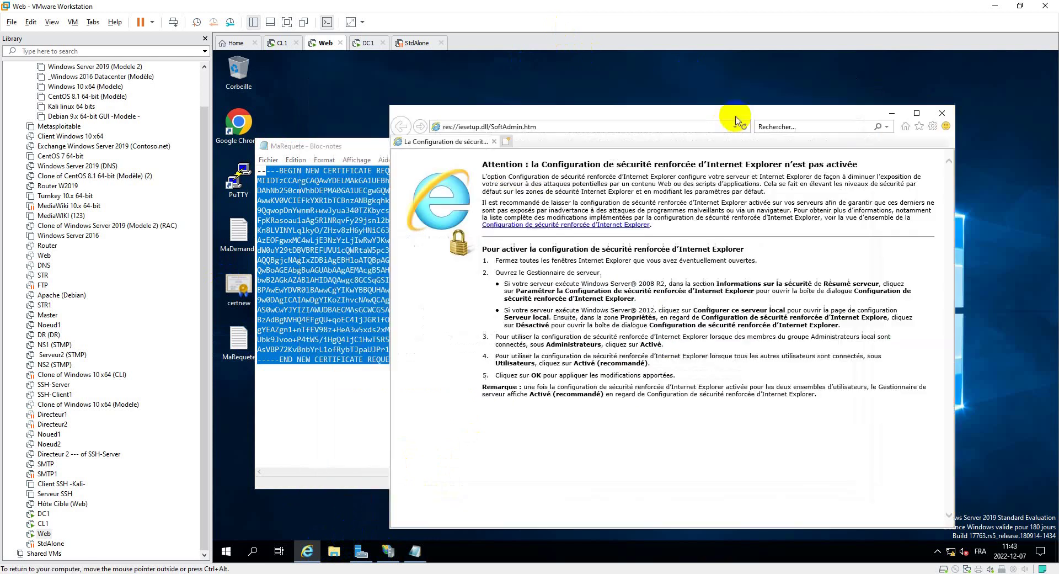
{"action": "left_click", "coordinate": [621, 124]}
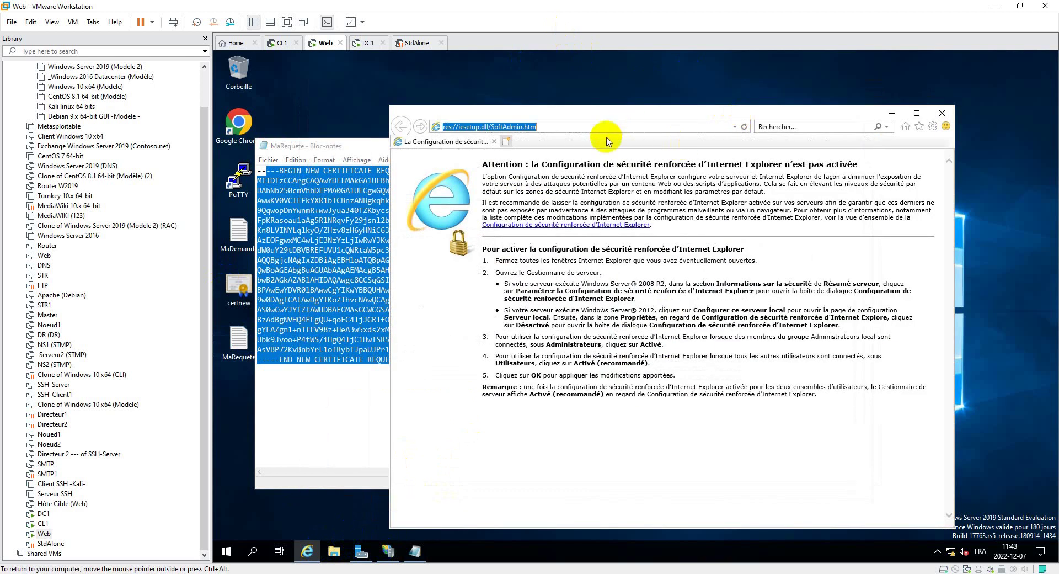
{"action": "type", "text": "htt"}
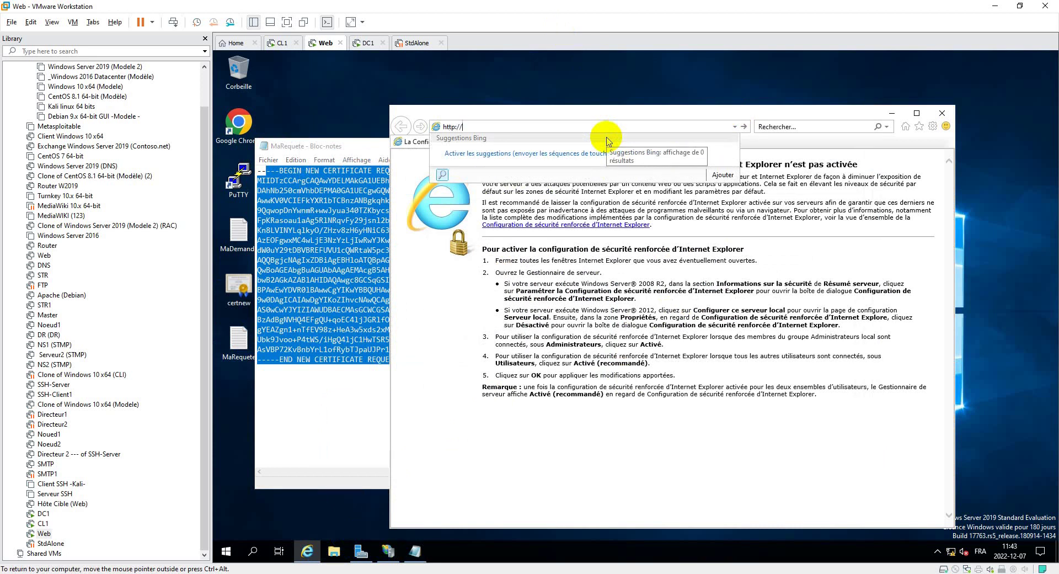
{"action": "type", "text": "p://dc1/certsrv"}
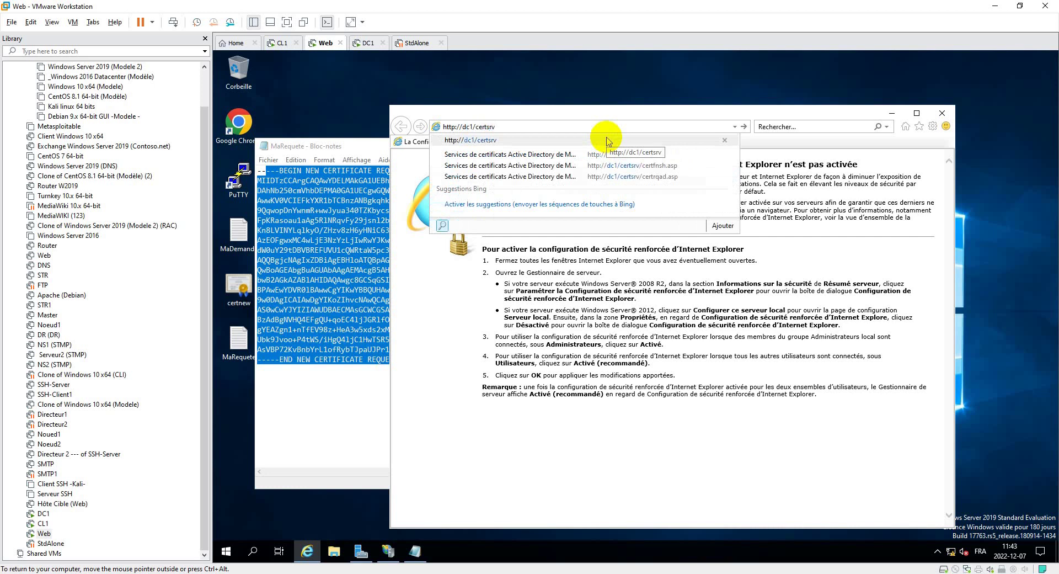
{"action": "left_click", "coordinate": [606, 140]}
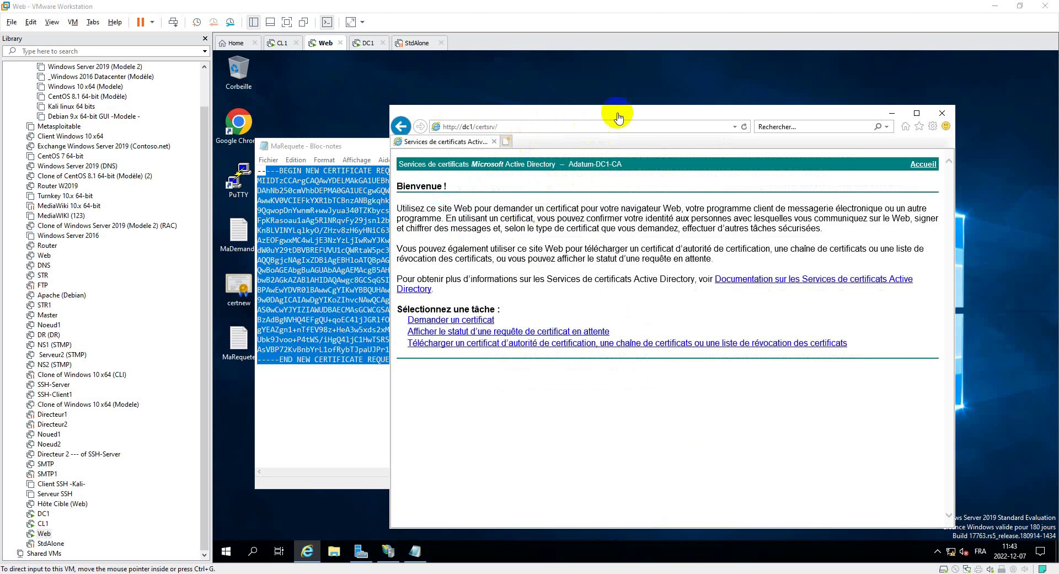
Start an advanced certificate request on the CA website that submits a base-64 encoded CMC or PKCS #10 file
{"action": "left_click", "coordinate": [642, 116]}
{"action": "left_click_drag", "start_coordinate": [643, 116], "coordinate": [660, 100]}
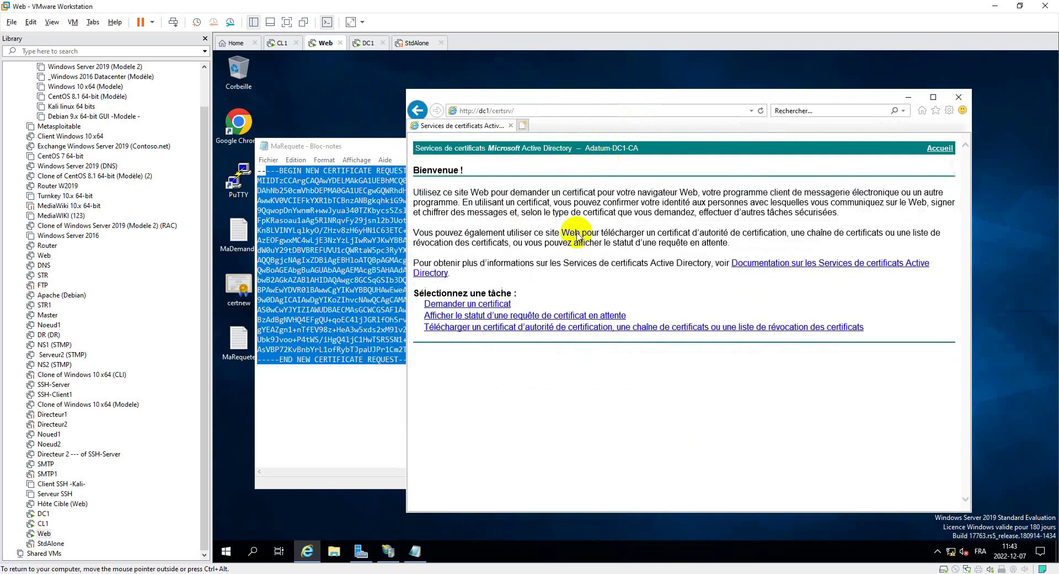
{"action": "left_click", "coordinate": [466, 306]}
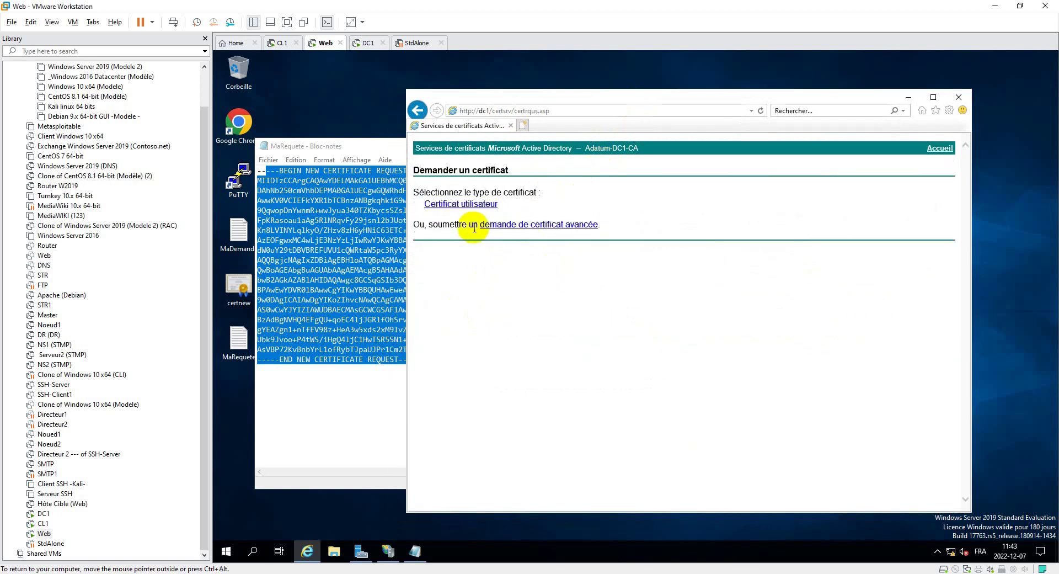
{"action": "left_click", "coordinate": [549, 225]}
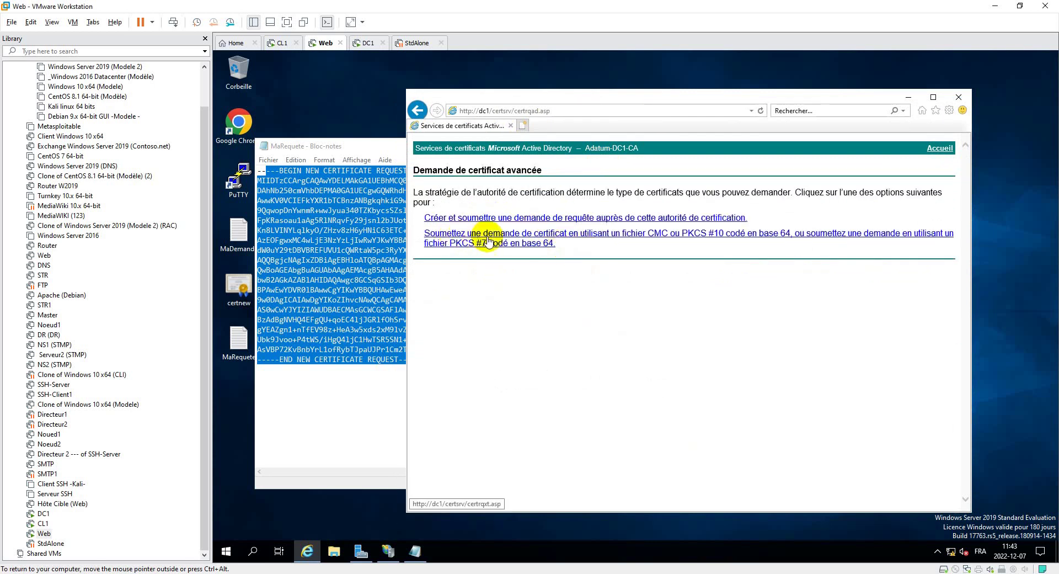
{"action": "left_click", "coordinate": [606, 238]}
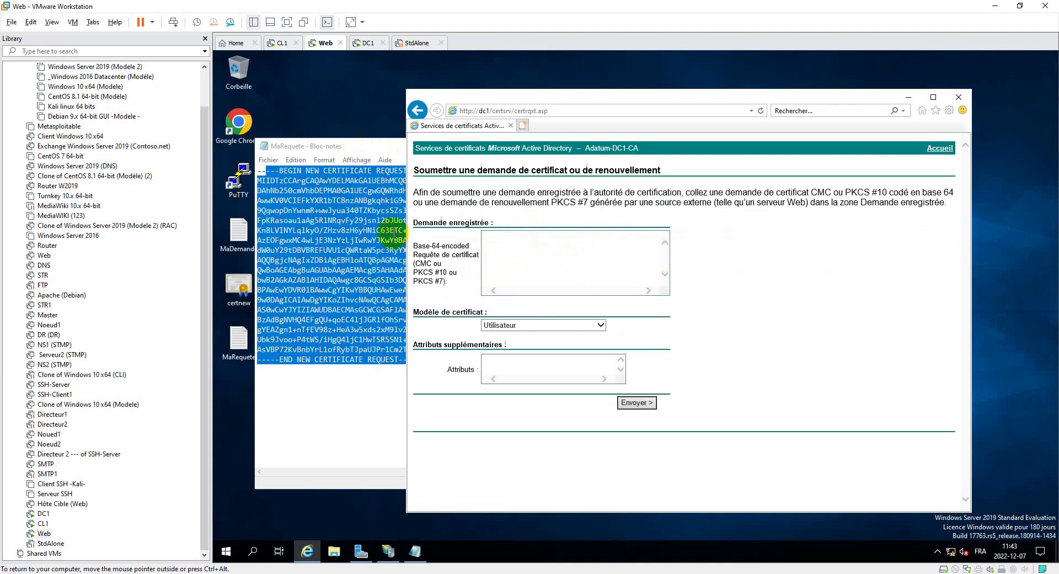
Copy the complete request text from MaRequete into the saved request field and submit it with the Serveur Web template
{"action": "left_click", "coordinate": [483, 244]}
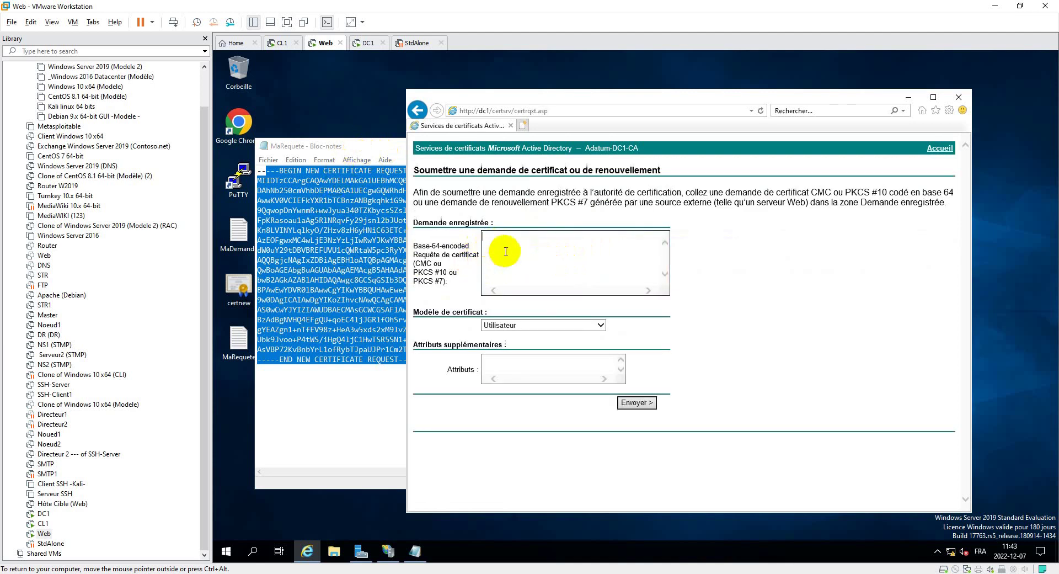
{"action": "left_click", "coordinate": [384, 152]}
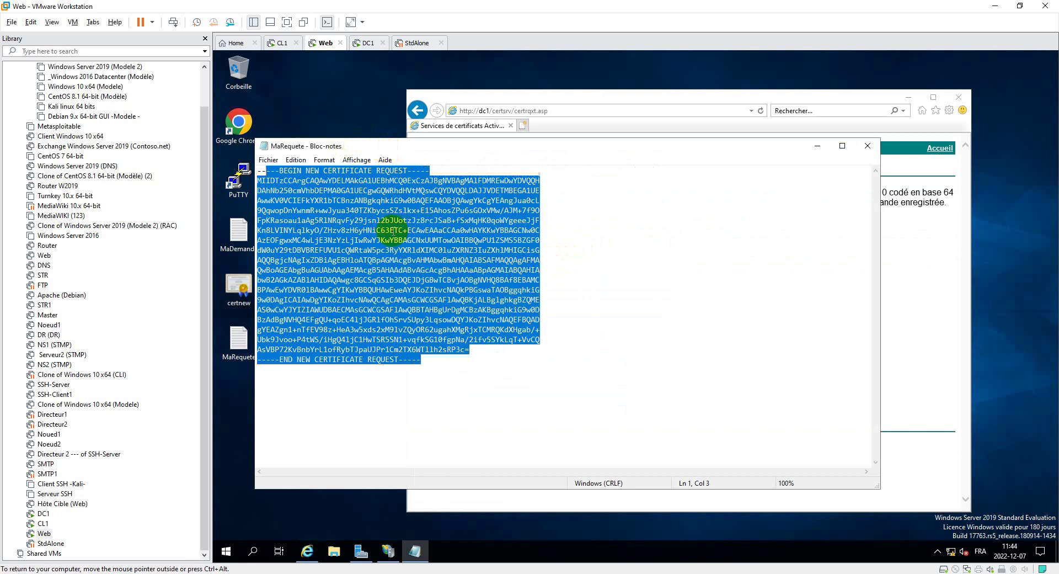
{"action": "right_click", "coordinate": [392, 231]}
{"action": "left_click", "coordinate": [421, 267]}
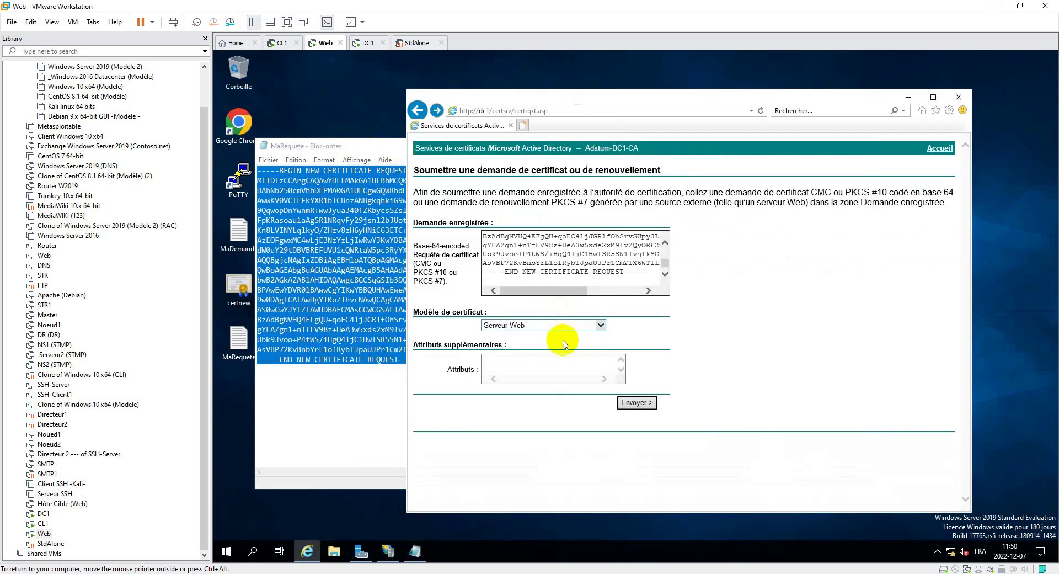
{"action": "left_click", "coordinate": [532, 326]}
{"action": "left_click", "coordinate": [534, 329]}
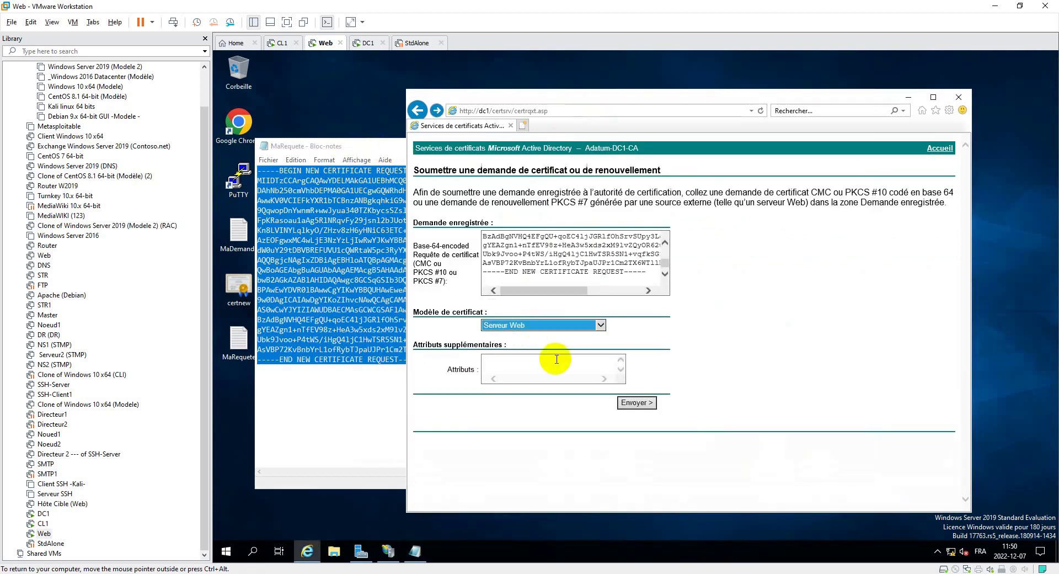
{"action": "left_click", "coordinate": [647, 407]}
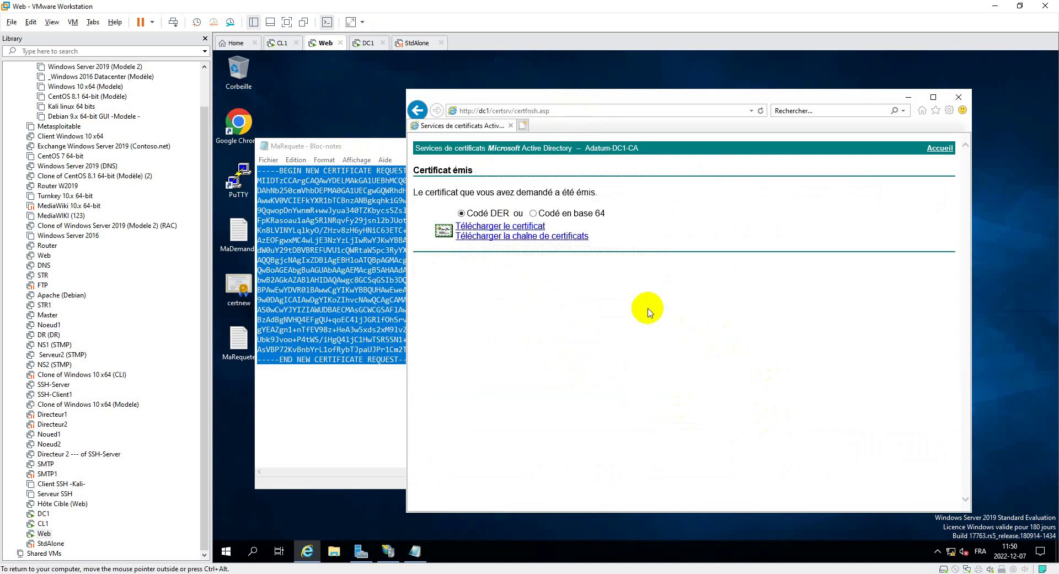
Download the issued certificate in DER encoding and save it on the desktop as certnew123
{"action": "left_click", "coordinate": [514, 227]}
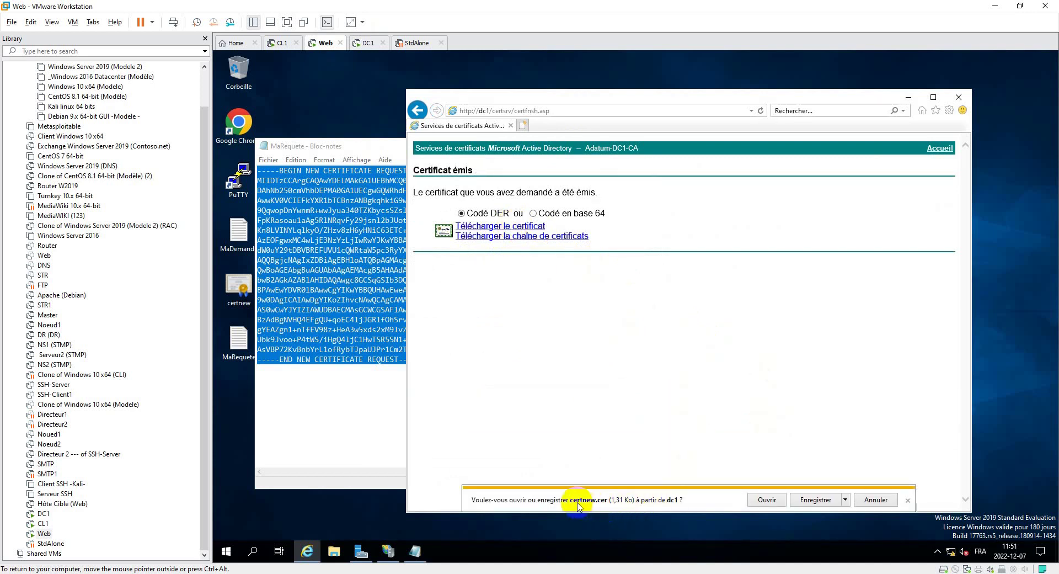
{"action": "left_click", "coordinate": [844, 500]}
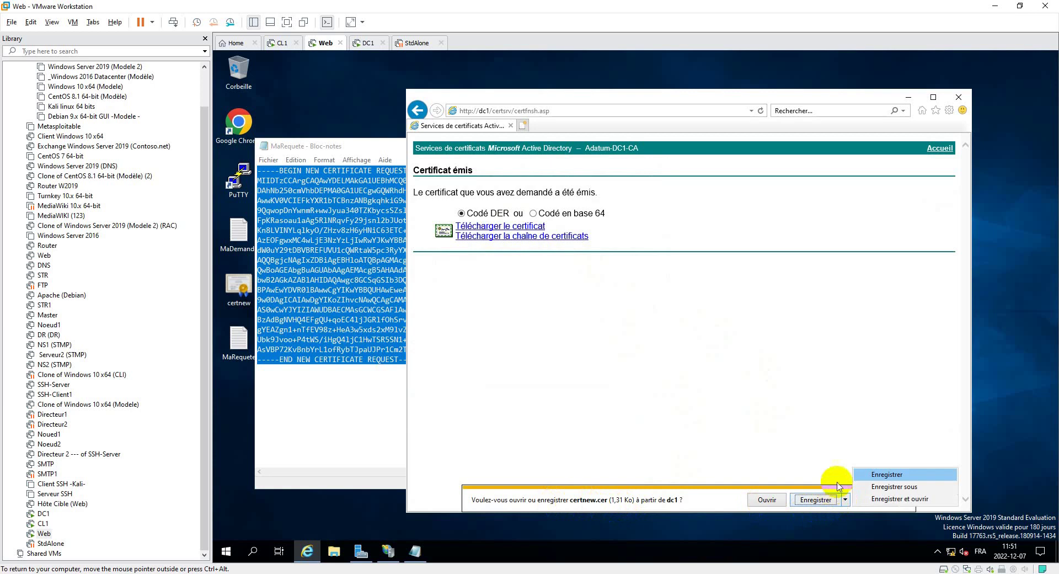
{"action": "left_click", "coordinate": [878, 488]}
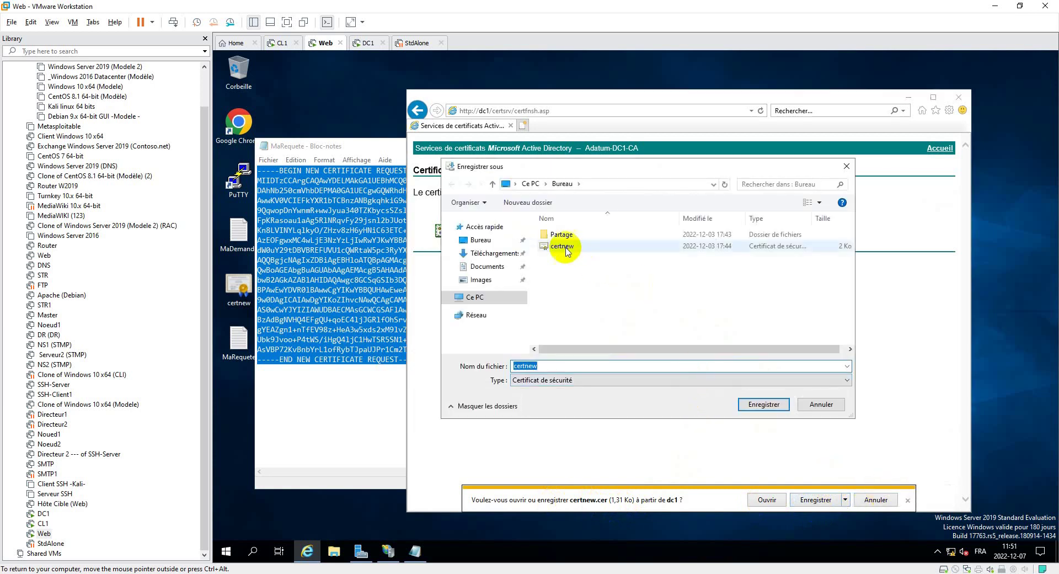
{"action": "left_click", "coordinate": [491, 240]}
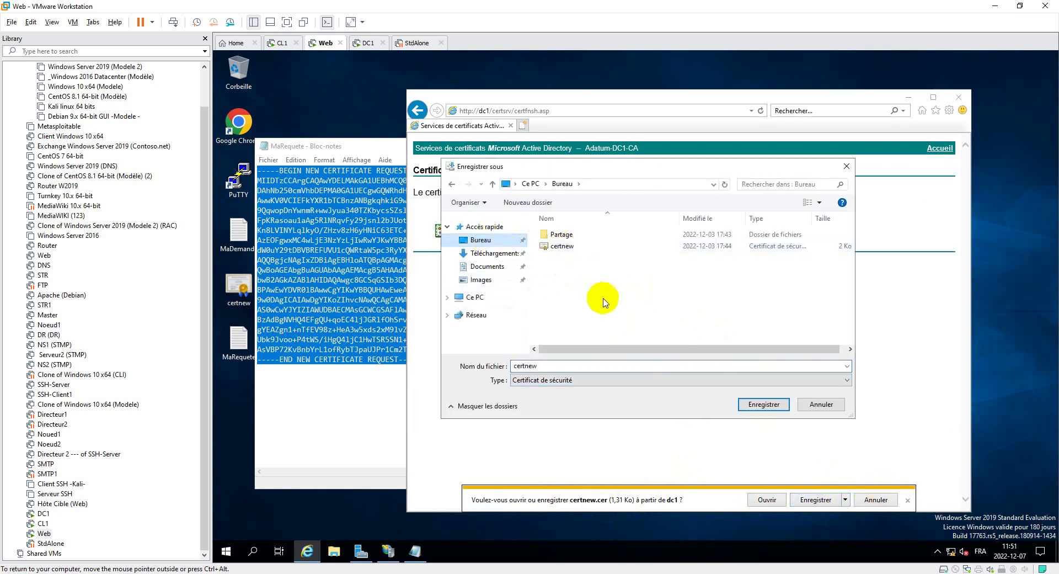
{"action": "left_click", "coordinate": [598, 365]}
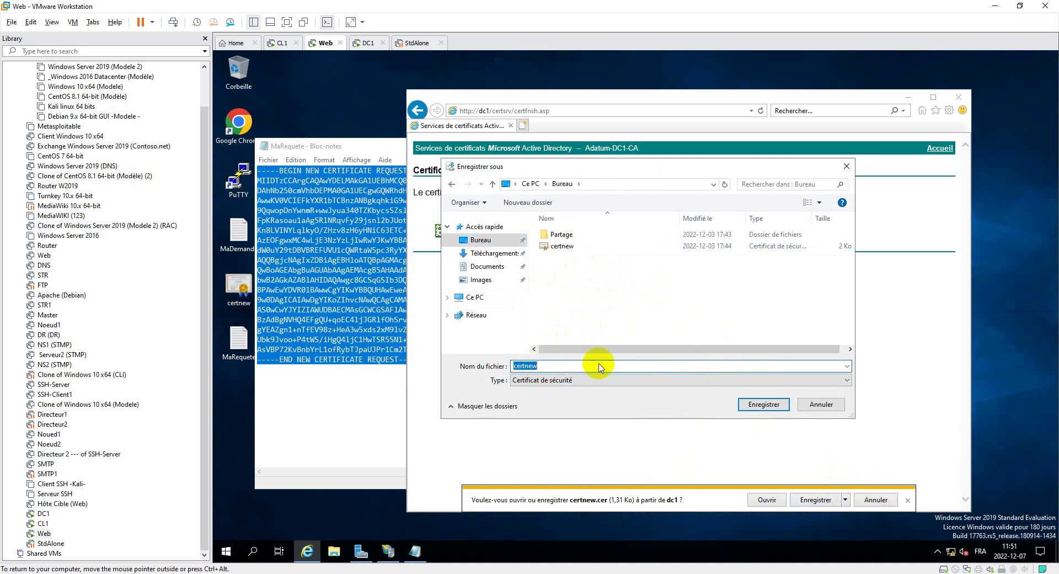
{"action": "left_click", "coordinate": [641, 362]}
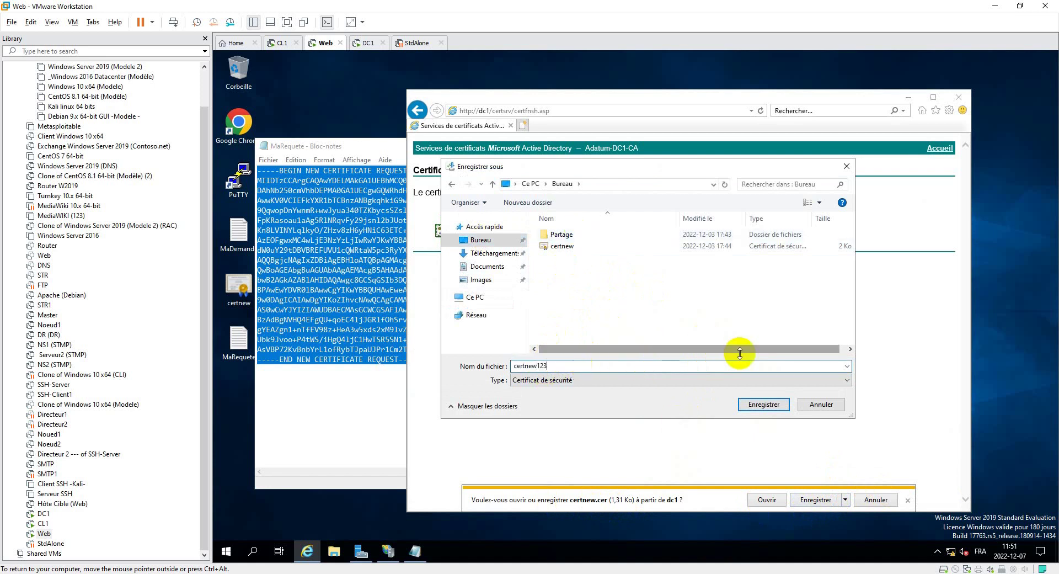
{"action": "left_click", "coordinate": [762, 408]}
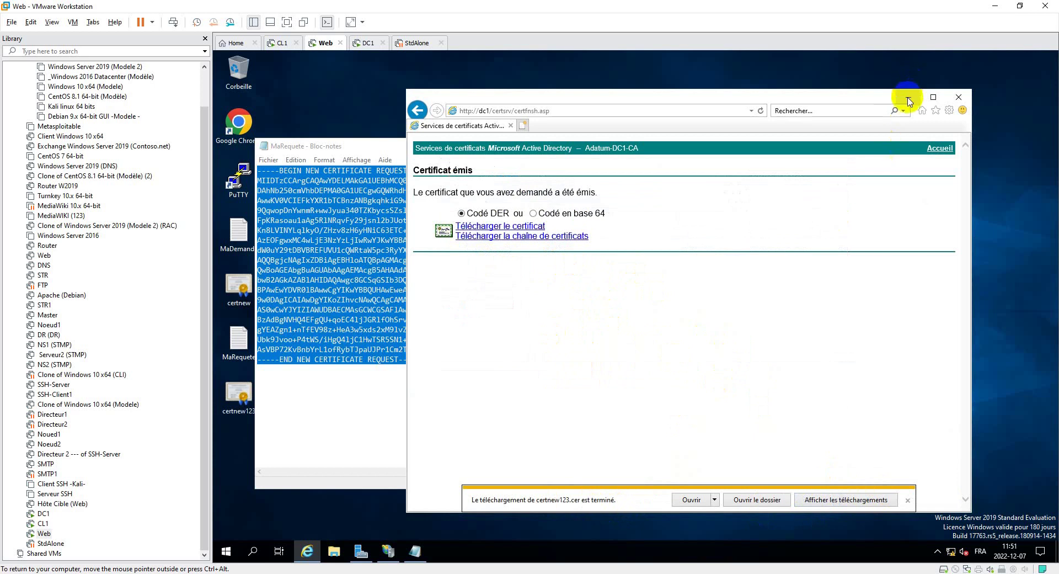
Switch to DC1 and open the issued certificate with request ID 13 in the Adatum-DC1-CA console
{"action": "left_click", "coordinate": [363, 41]}
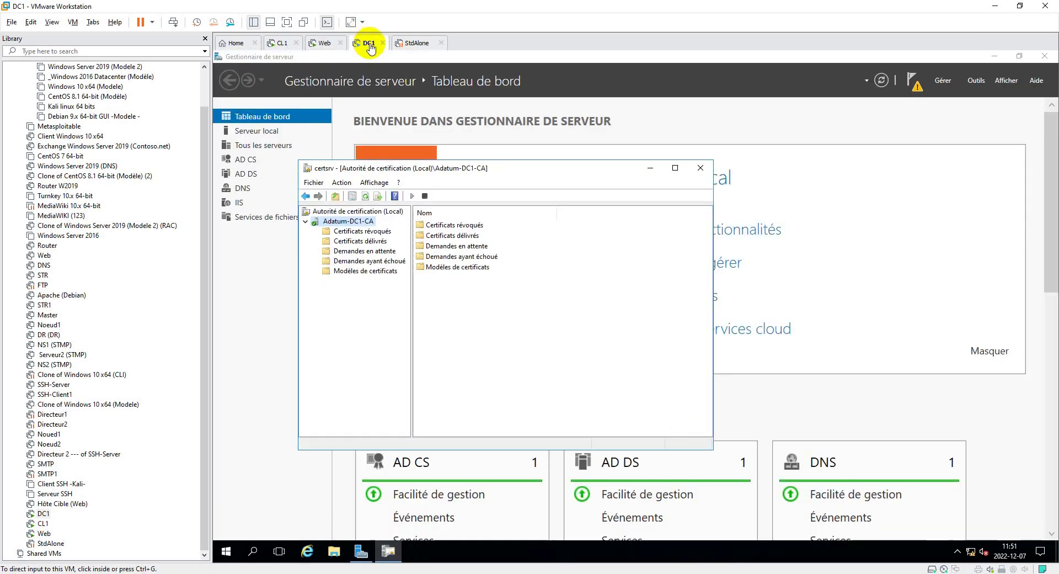
{"action": "left_click", "coordinate": [373, 243]}
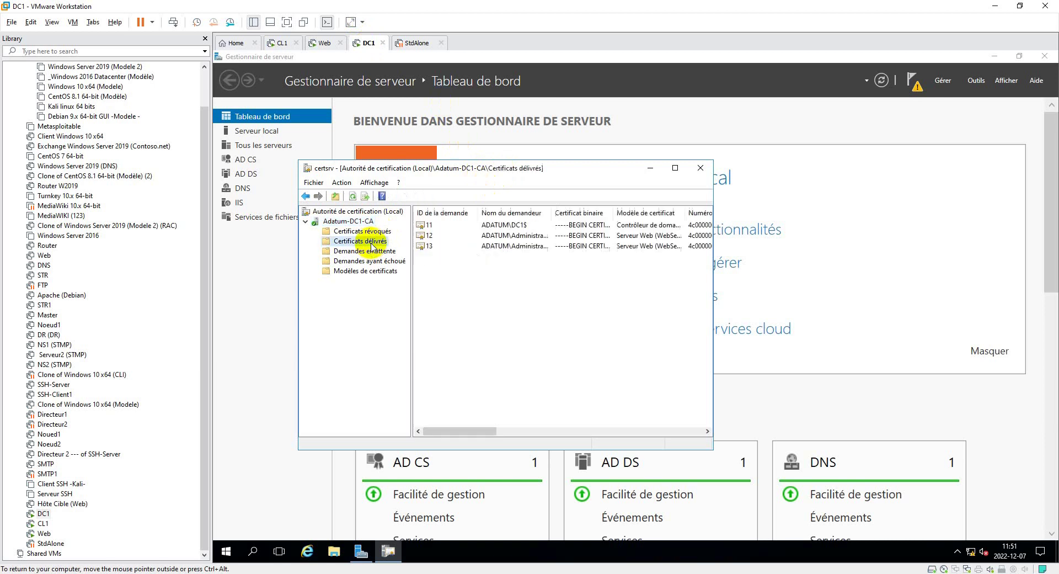
{"action": "left_click", "coordinate": [459, 249]}
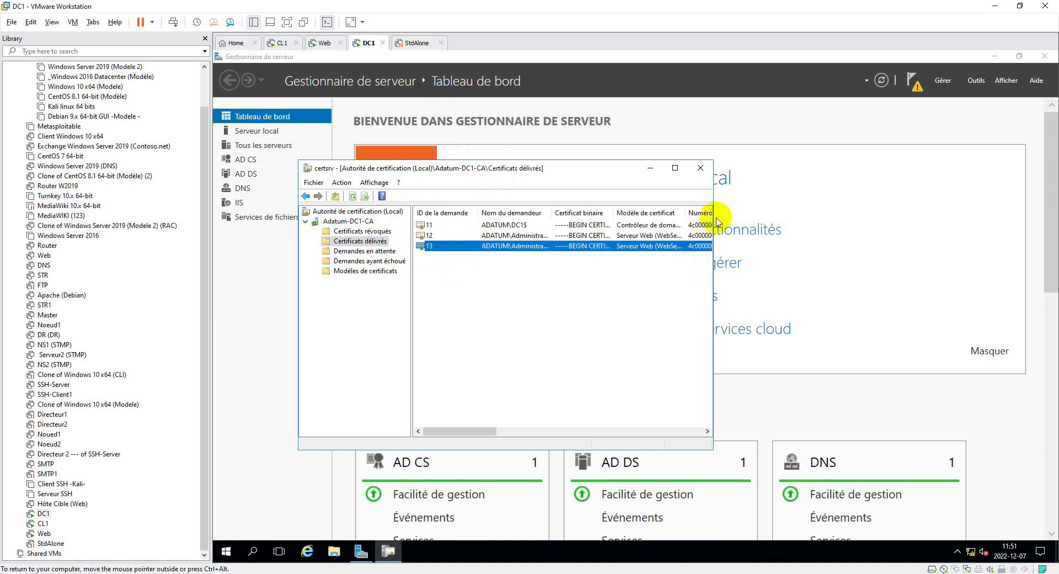
{"action": "double_click", "coordinate": [585, 245]}
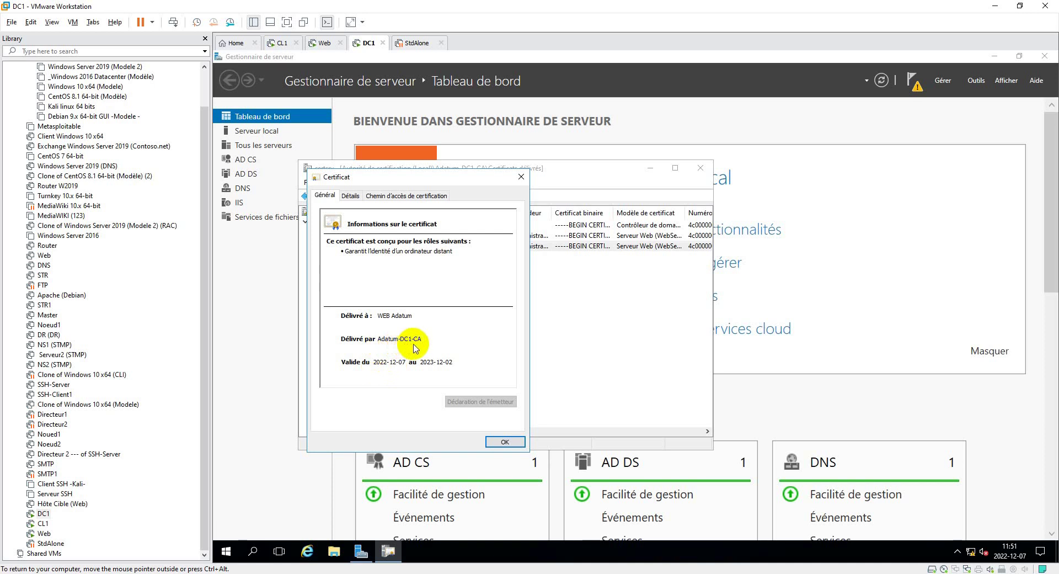
Examine the certificate's details and each level of its certification path, then close it and bring Server Manager forward
{"action": "left_click", "coordinate": [350, 195]}
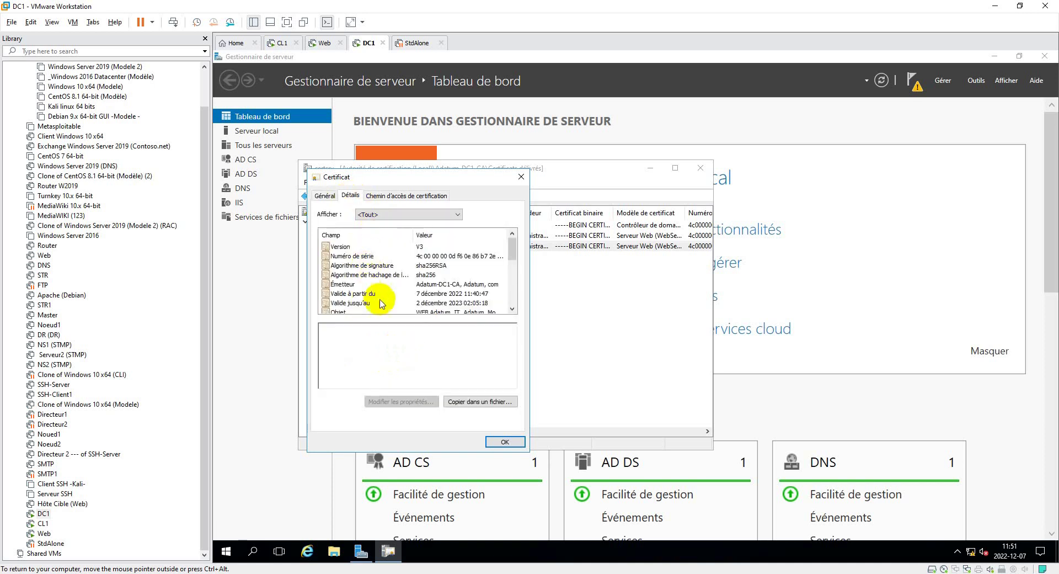
{"action": "left_click", "coordinate": [393, 195]}
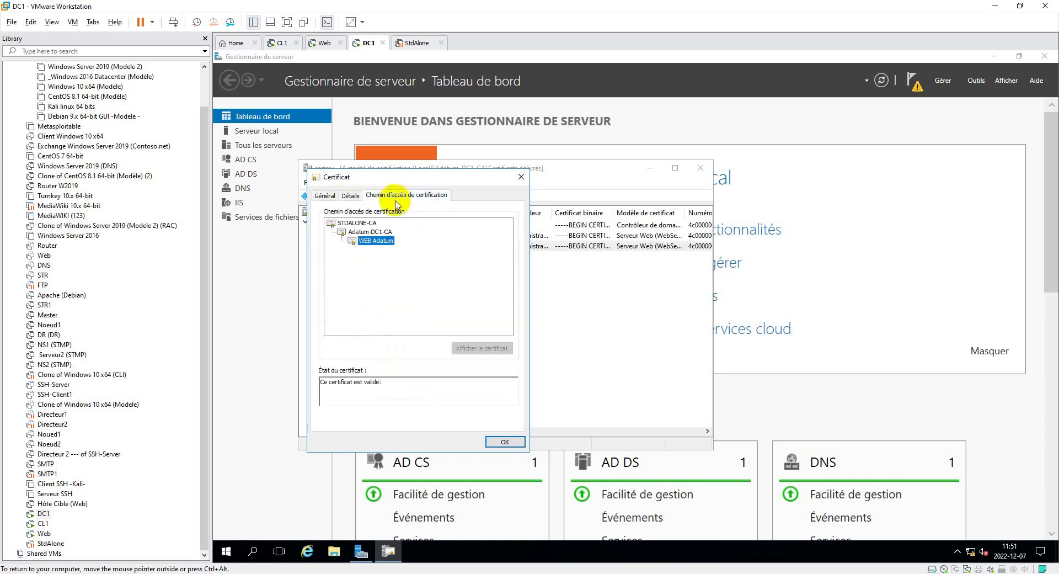
{"action": "left_click", "coordinate": [348, 223]}
{"action": "left_click", "coordinate": [364, 232]}
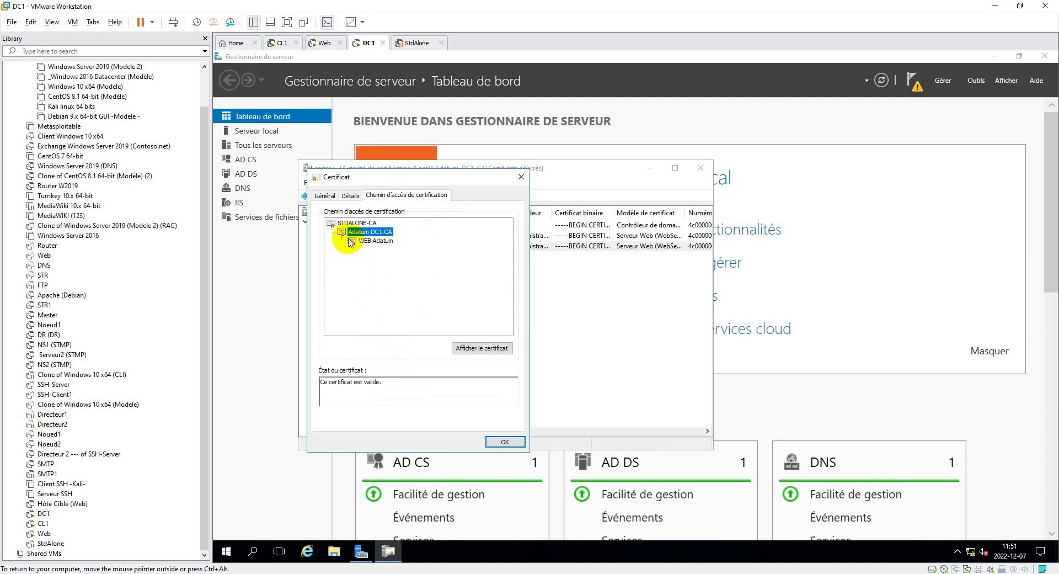
{"action": "left_click", "coordinate": [370, 244]}
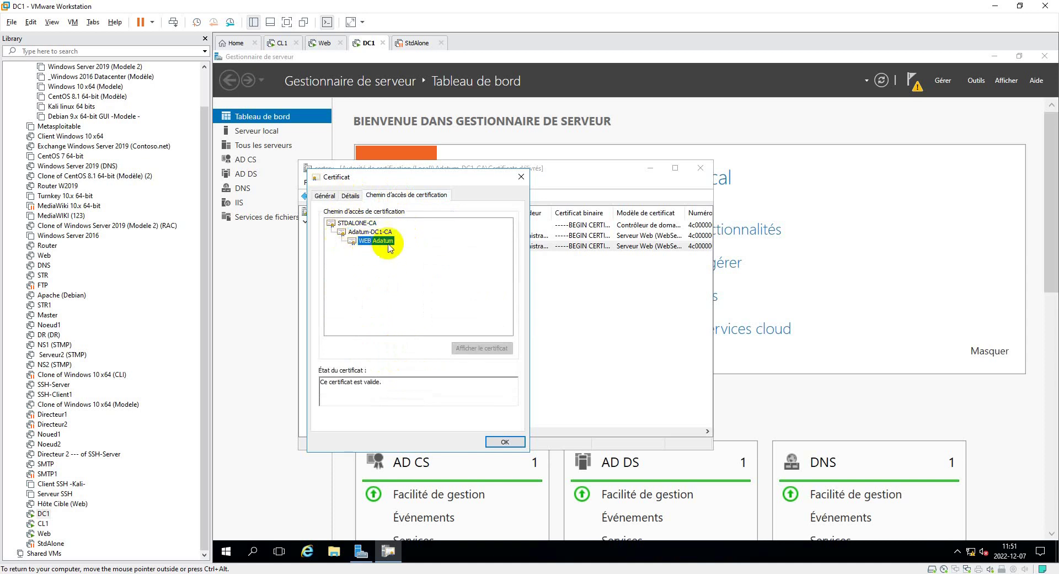
{"action": "left_click", "coordinate": [500, 441]}
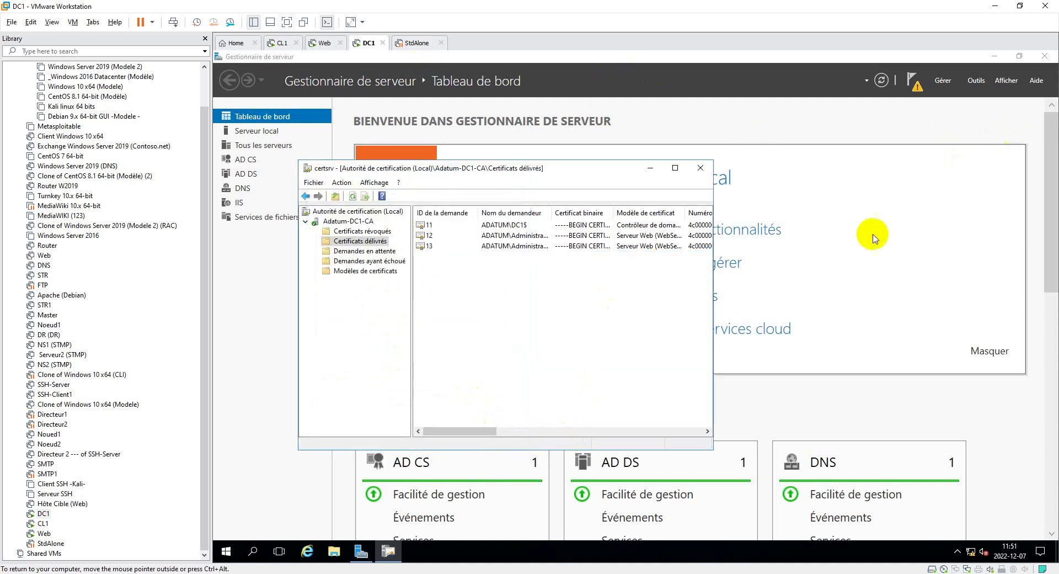
{"action": "left_click", "coordinate": [867, 254]}
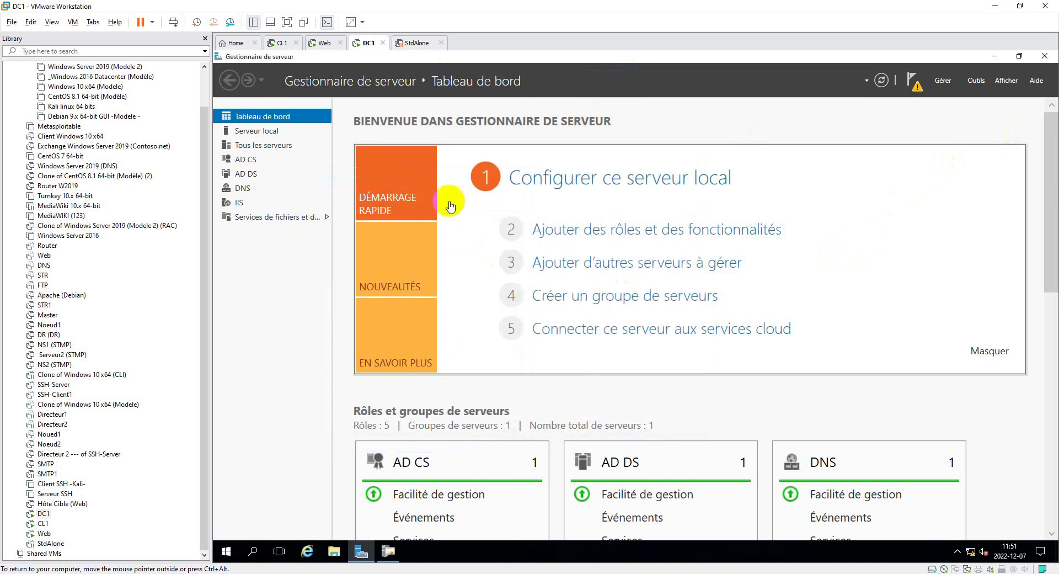
Return to the Web virtual machine, minimize the browser and Notepad, and select the certnew123 certificate on the desktop
{"action": "left_click", "coordinate": [334, 44]}
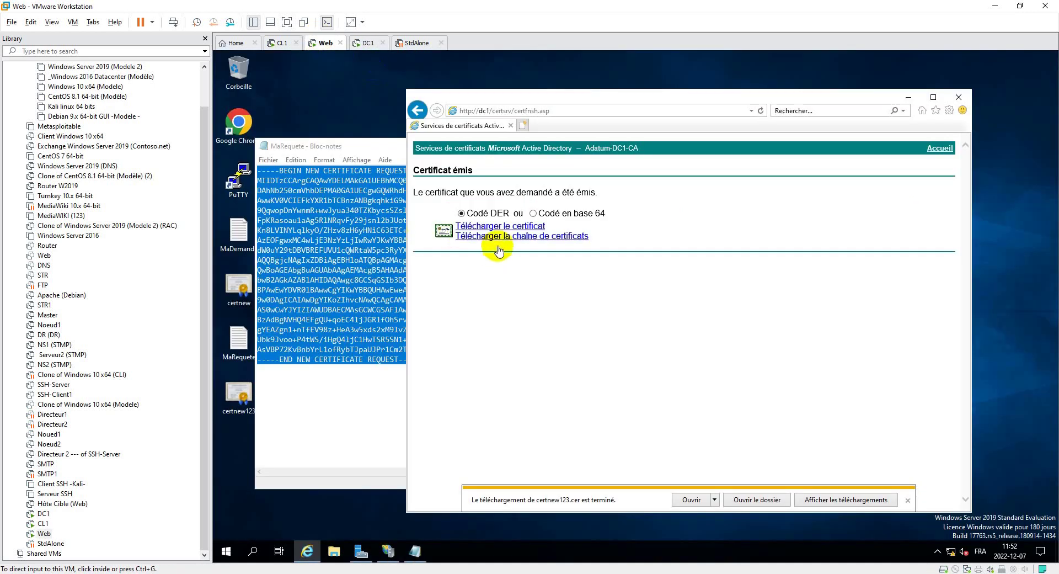
{"action": "left_click", "coordinate": [912, 99]}
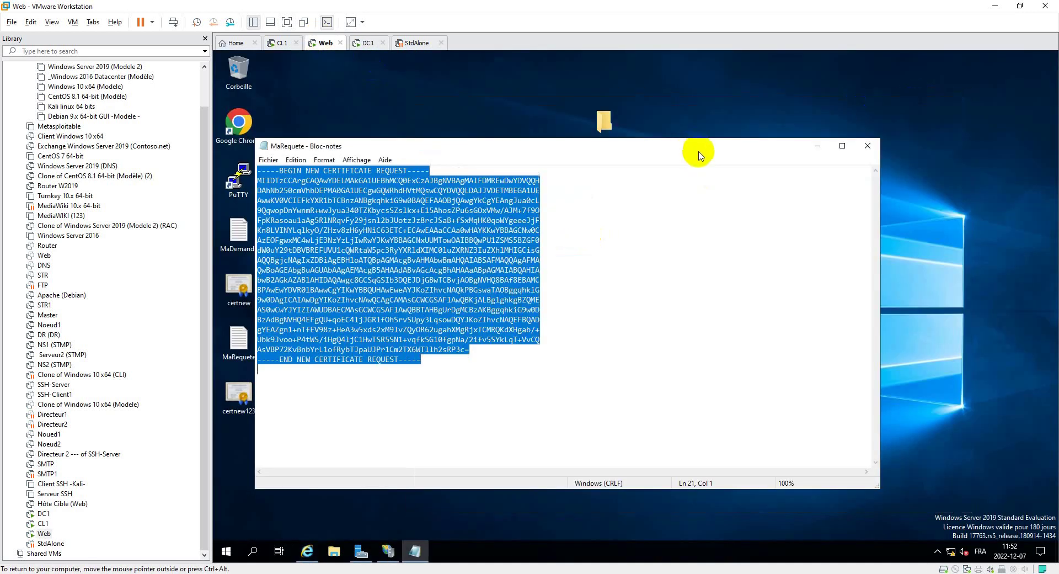
{"action": "left_click", "coordinate": [813, 145]}
{"action": "left_click", "coordinate": [263, 396]}
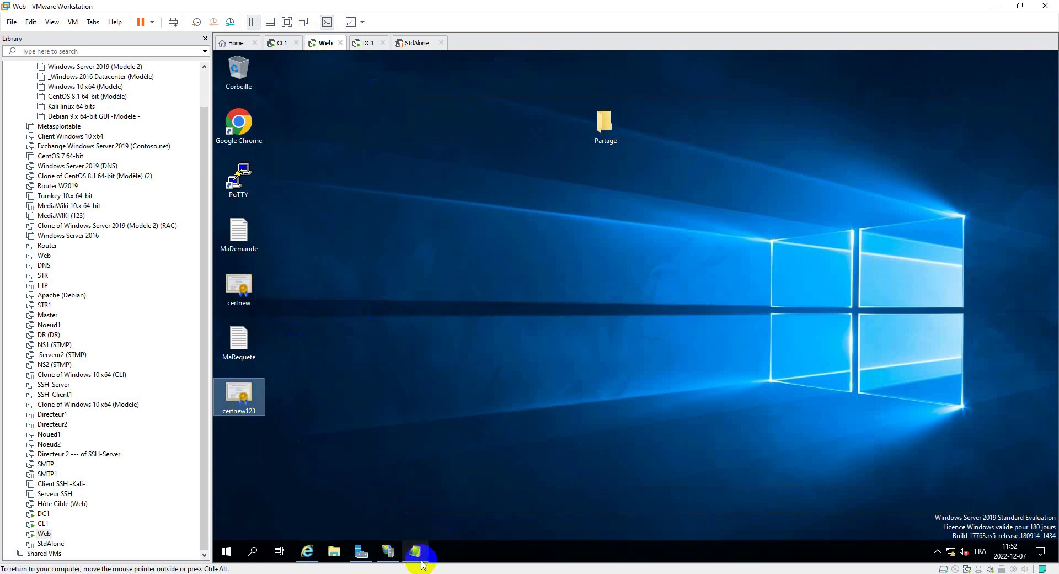
Open IIS Manager from Server Manager, expand SVR1, check the Default Web Site features and return to the SVR1 home page
{"action": "left_click", "coordinate": [361, 551]}
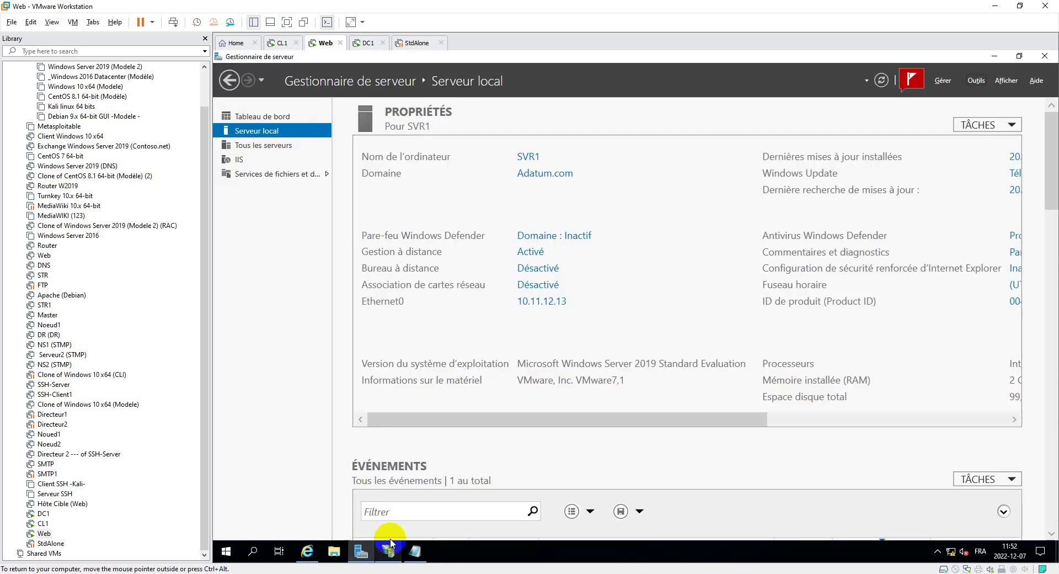
{"action": "left_click", "coordinate": [977, 82]}
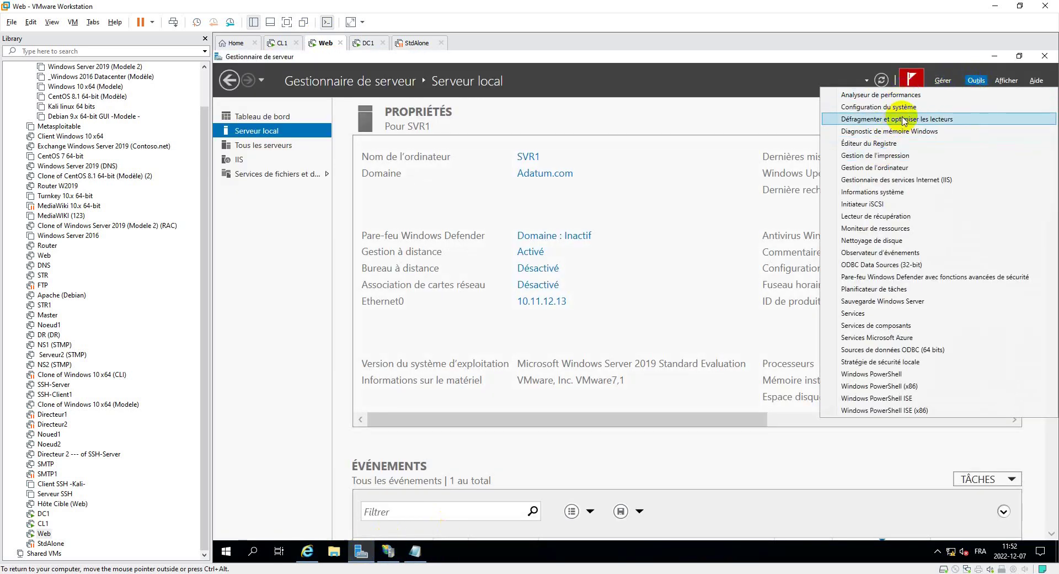
{"action": "left_click", "coordinate": [899, 180]}
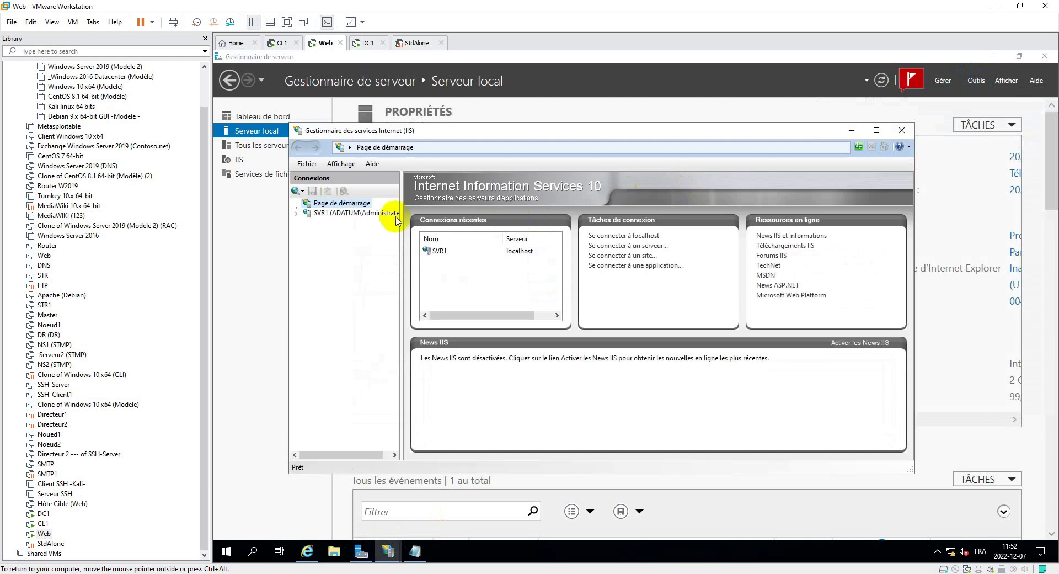
{"action": "left_click", "coordinate": [298, 213]}
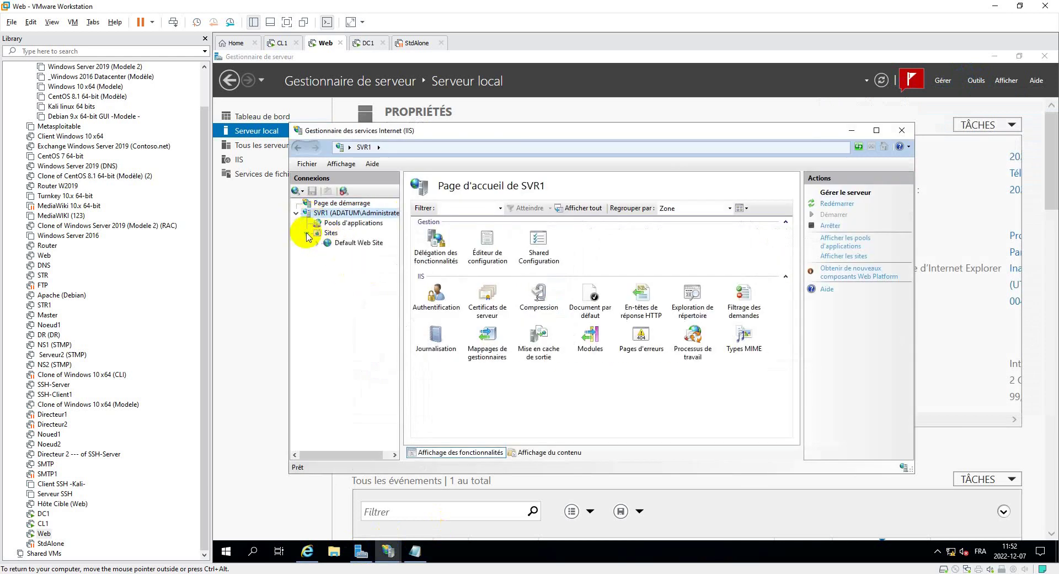
{"action": "left_click", "coordinate": [356, 243]}
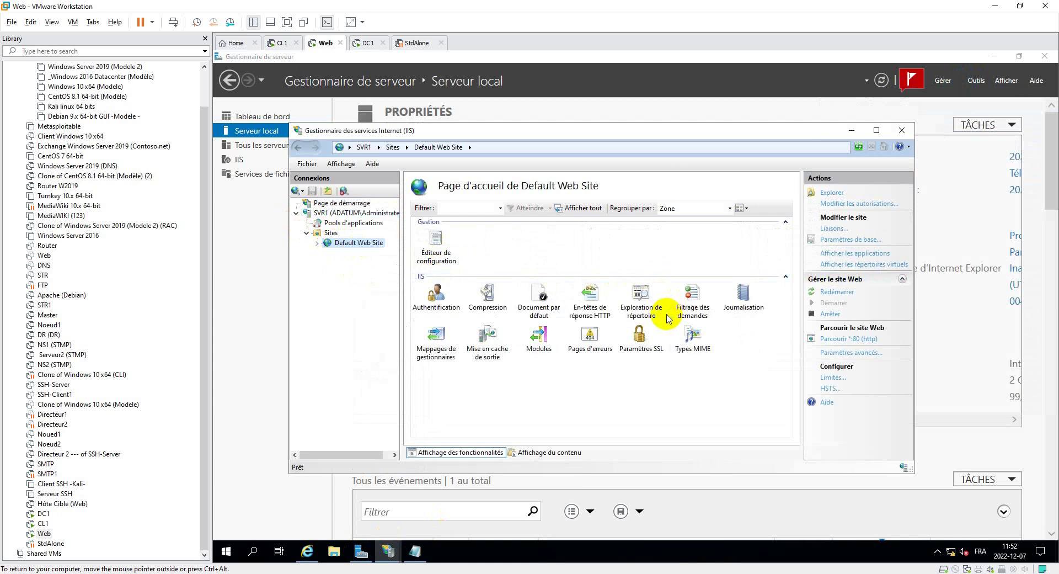
{"action": "left_click", "coordinate": [327, 213]}
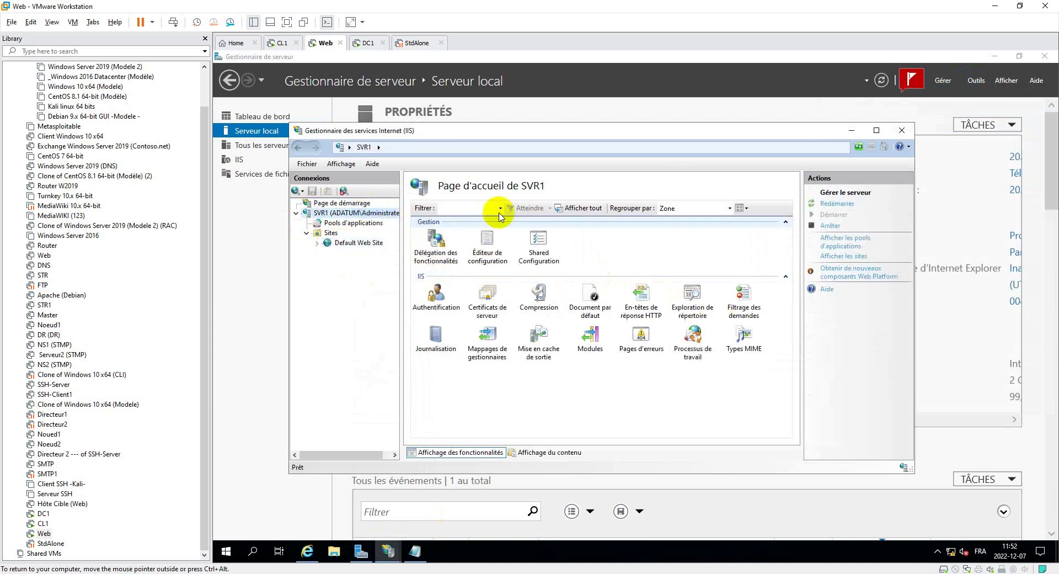
Complete the pending certificate request on SVR1 with certnew123.cer from the desktop, friendly name CertificatIIS and the Personnel store
{"action": "double_click", "coordinate": [485, 295]}
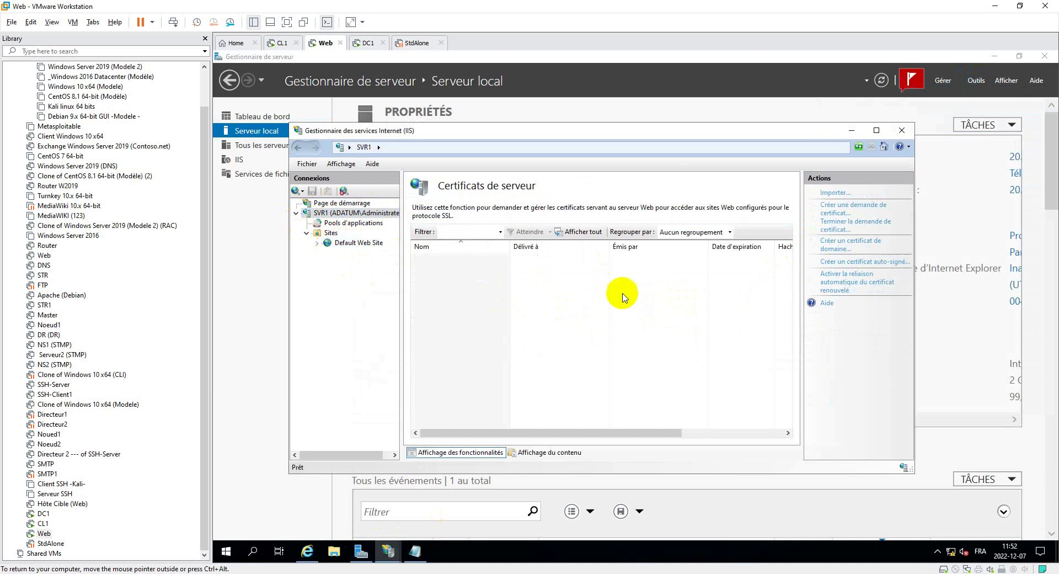
{"action": "left_click", "coordinate": [854, 226]}
{"action": "mouse_move", "coordinate": [635, 164]}
{"action": "left_mouse_down"}
{"action": "mouse_move", "coordinate": [643, 252]}
{"action": "mouse_move", "coordinate": [641, 171]}
{"action": "left_mouse_up"}
{"action": "left_click", "coordinate": [666, 275]}
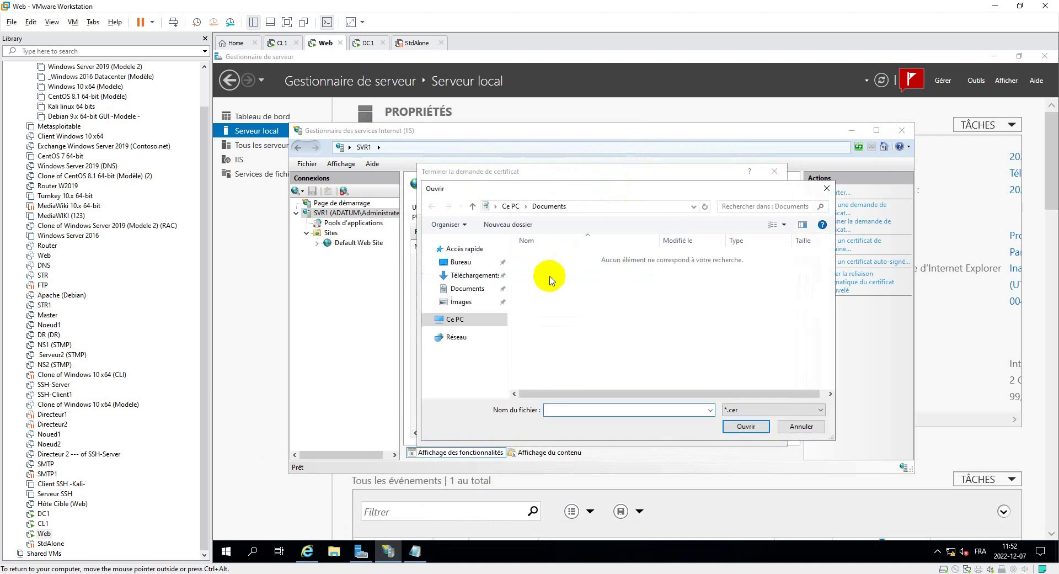
{"action": "left_click", "coordinate": [463, 262]}
{"action": "double_click", "coordinate": [546, 280]}
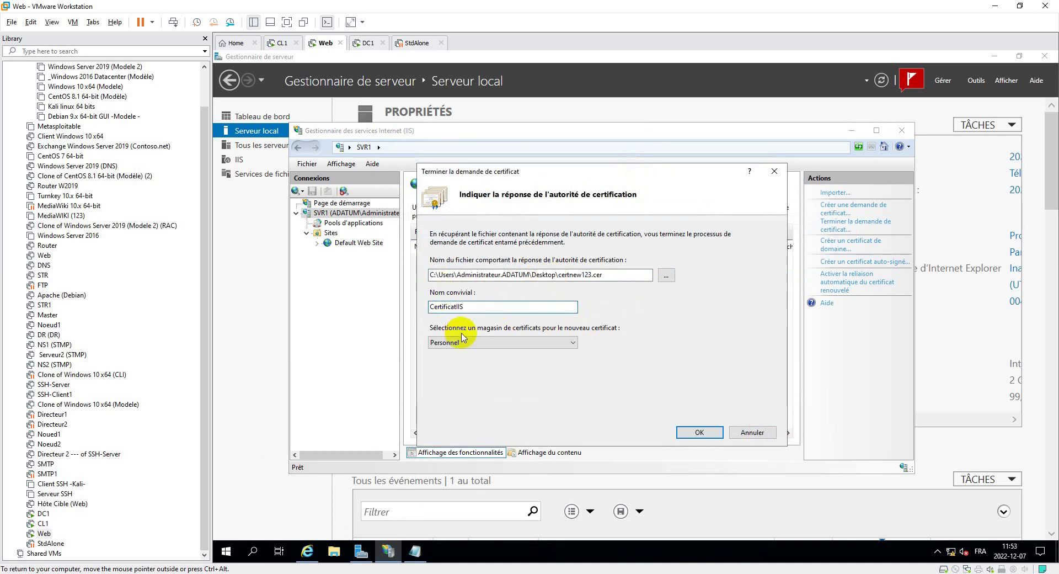
{"action": "left_click", "coordinate": [710, 440]}
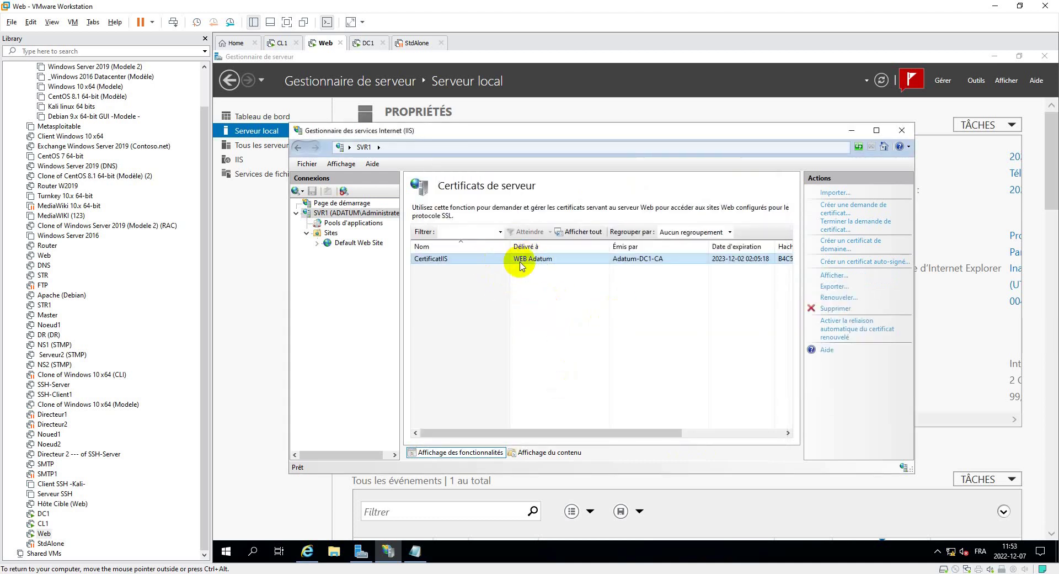
Start a new https binding on port 443 for the Default Web Site, keeping all unassigned IP addresses
{"action": "left_click", "coordinate": [456, 234]}
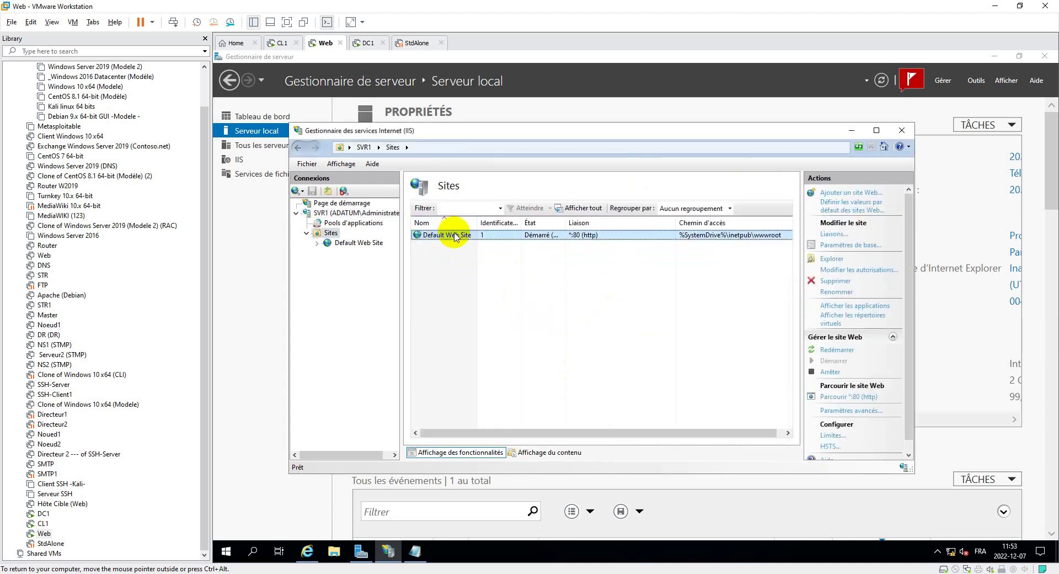
{"action": "left_click", "coordinate": [835, 236]}
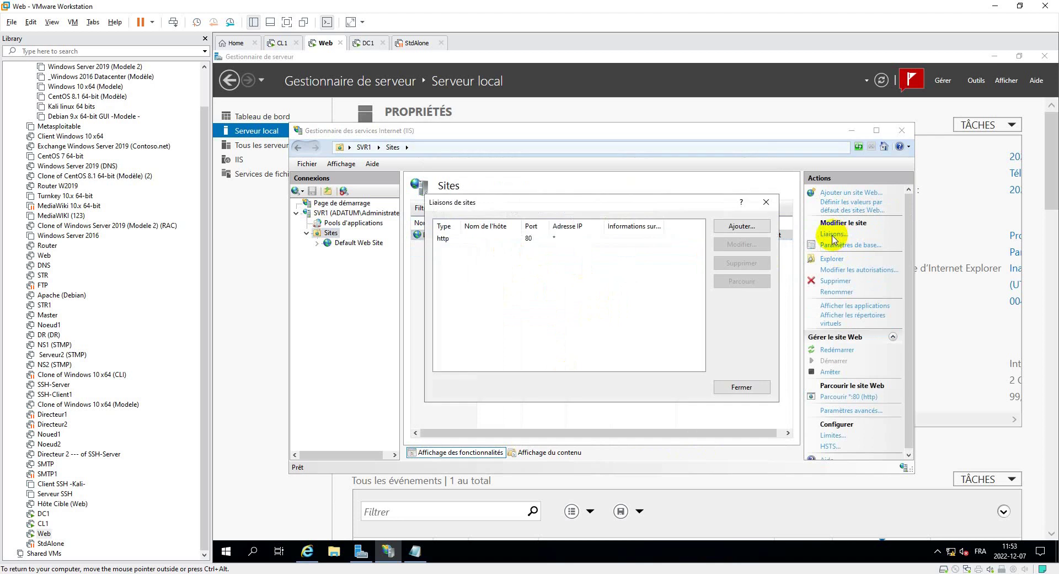
{"action": "left_click", "coordinate": [754, 226]}
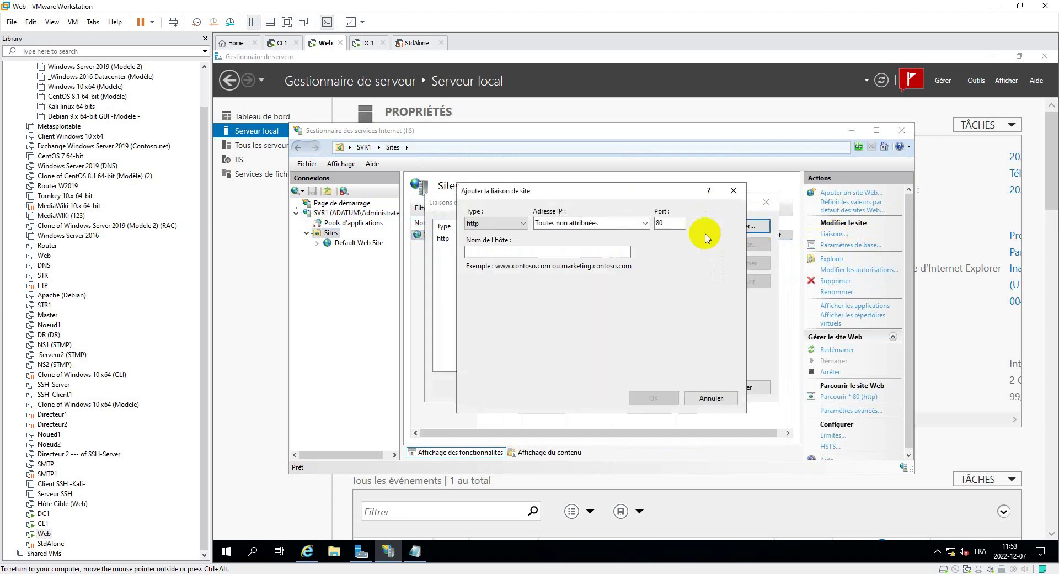
{"action": "left_click", "coordinate": [645, 223]}
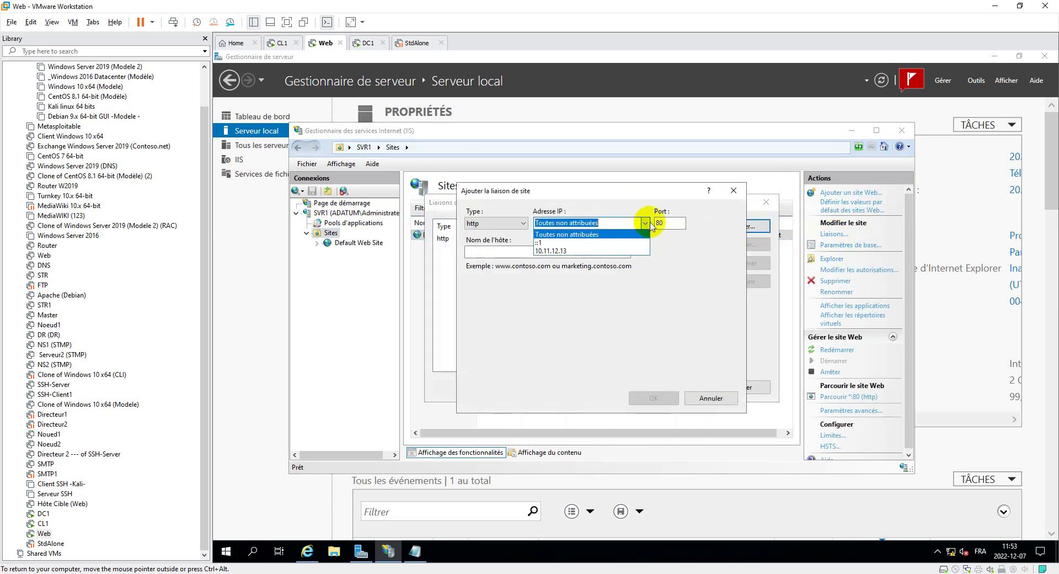
{"action": "left_click", "coordinate": [511, 225]}
{"action": "left_click", "coordinate": [499, 240]}
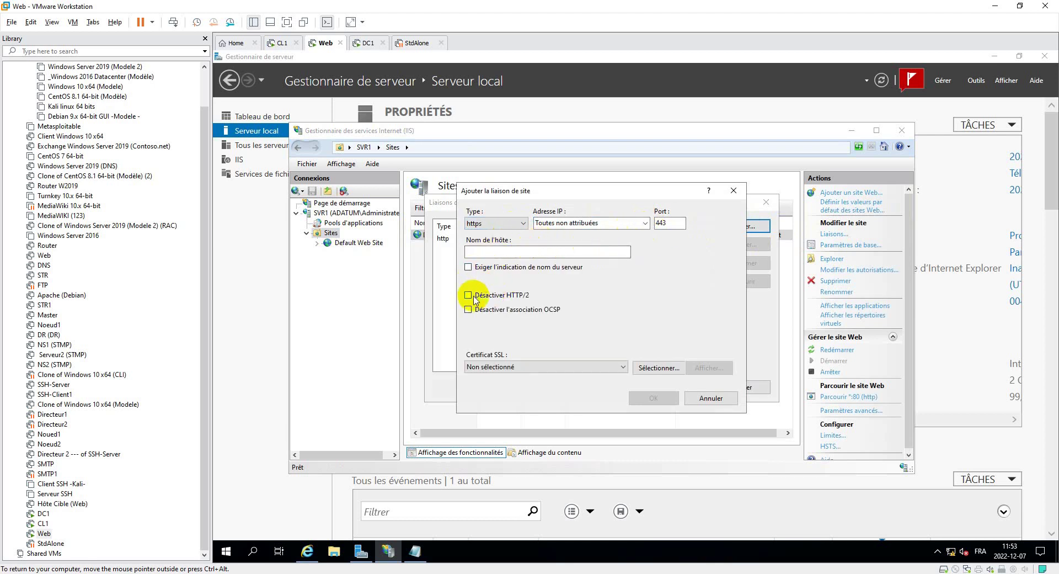
Assign CertificatIIS as the binding's SSL certificate after viewing it, save the binding despite the chain warning, and close the site bindings
{"action": "left_click", "coordinate": [531, 367]}
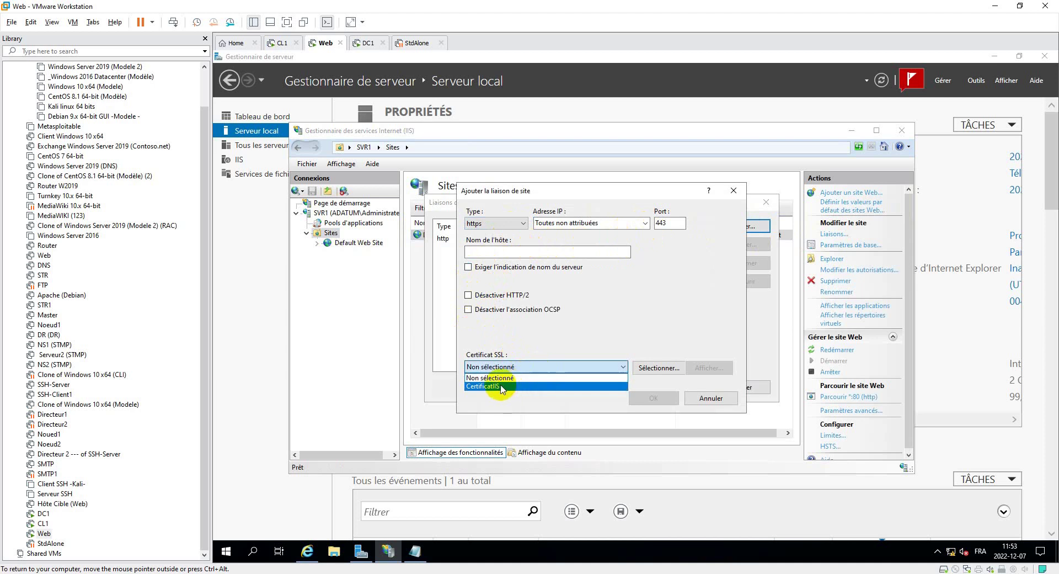
{"action": "left_click", "coordinate": [543, 374]}
{"action": "left_click", "coordinate": [657, 369]}
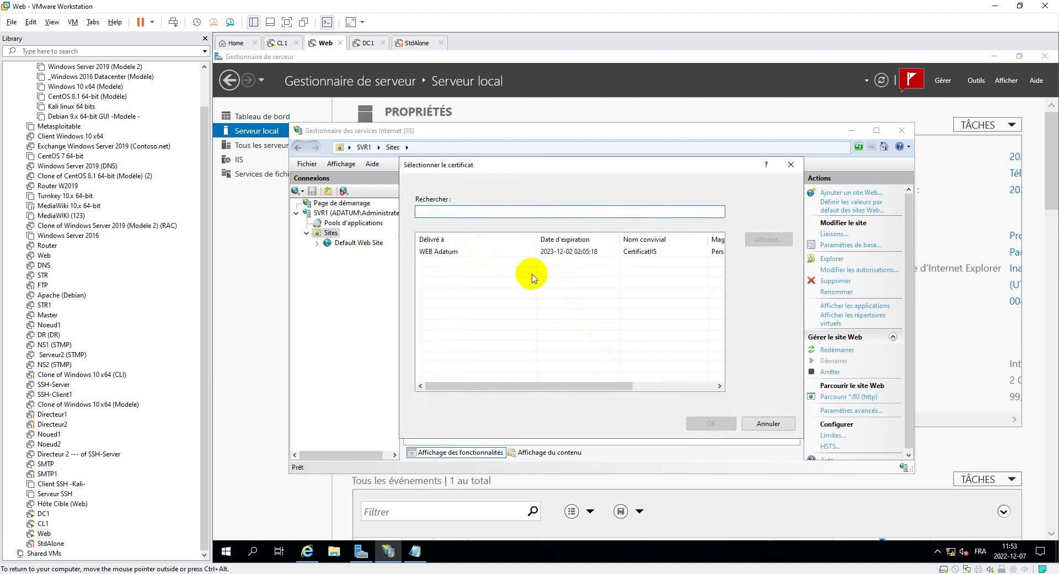
{"action": "left_click", "coordinate": [472, 252]}
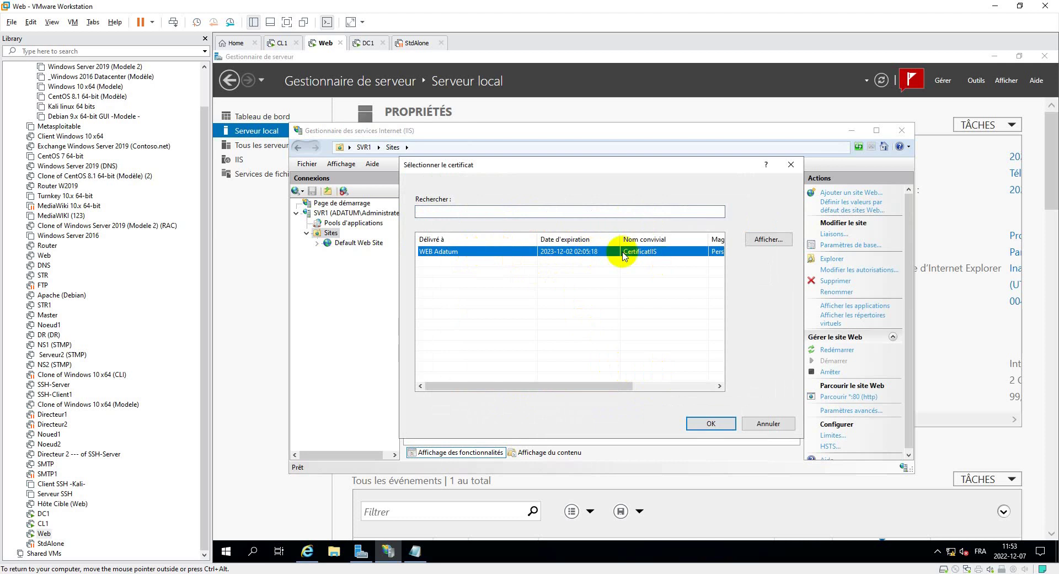
{"action": "left_click", "coordinate": [764, 239]}
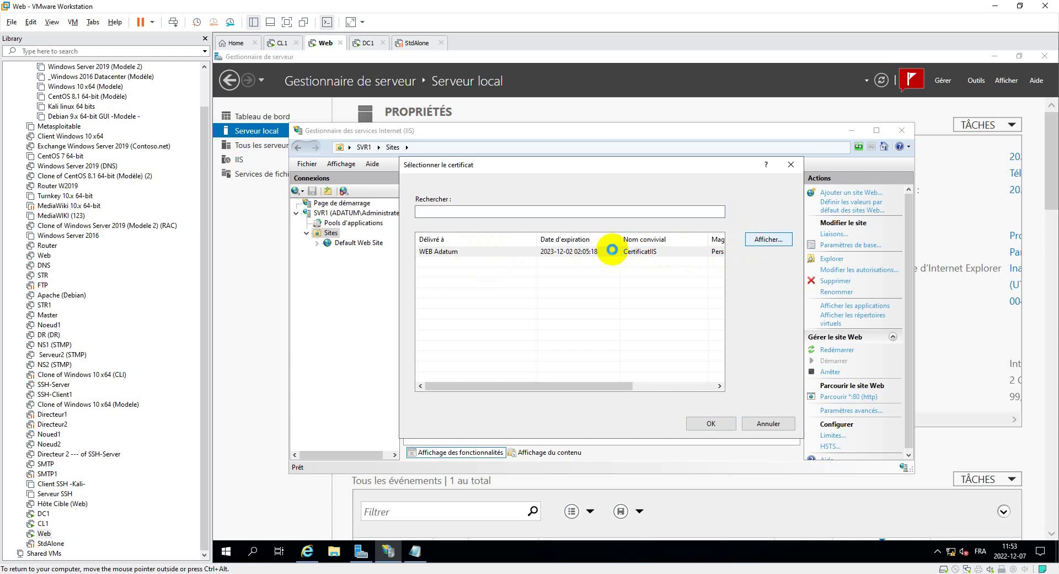
{"action": "left_click", "coordinate": [620, 438]}
{"action": "left_click", "coordinate": [710, 424]}
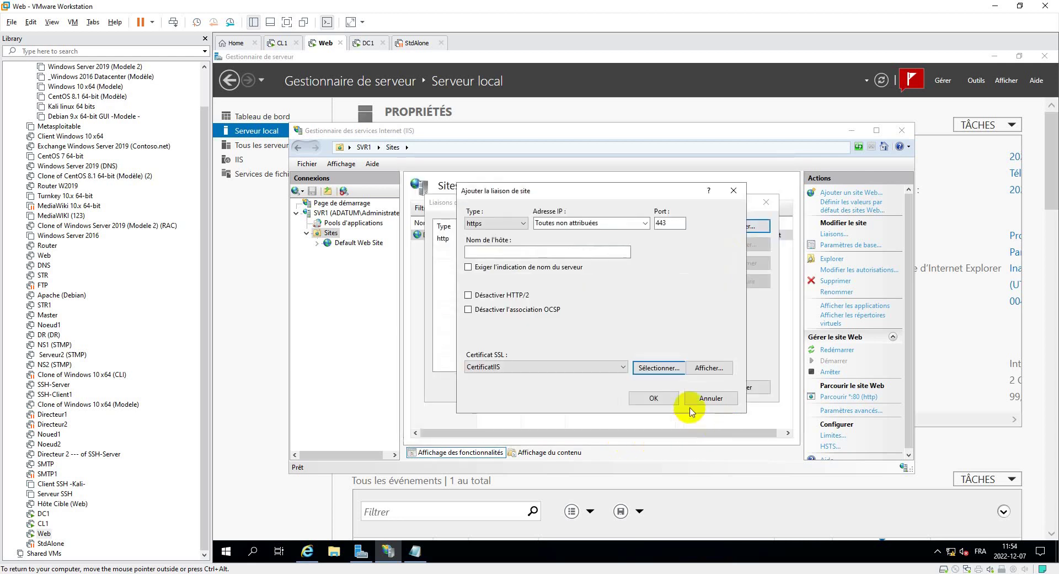
{"action": "left_click", "coordinate": [667, 399]}
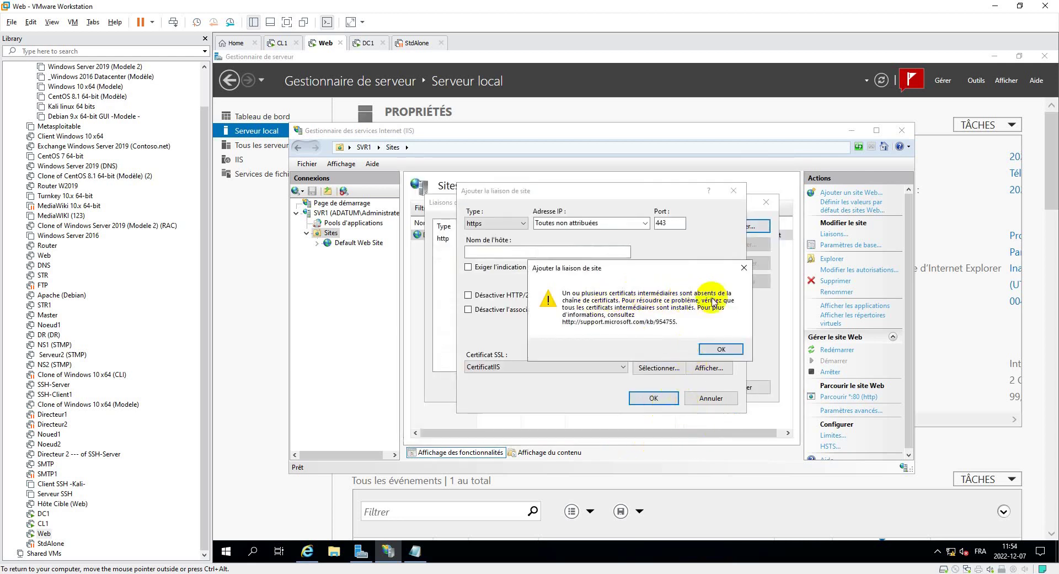
{"action": "left_click", "coordinate": [710, 350]}
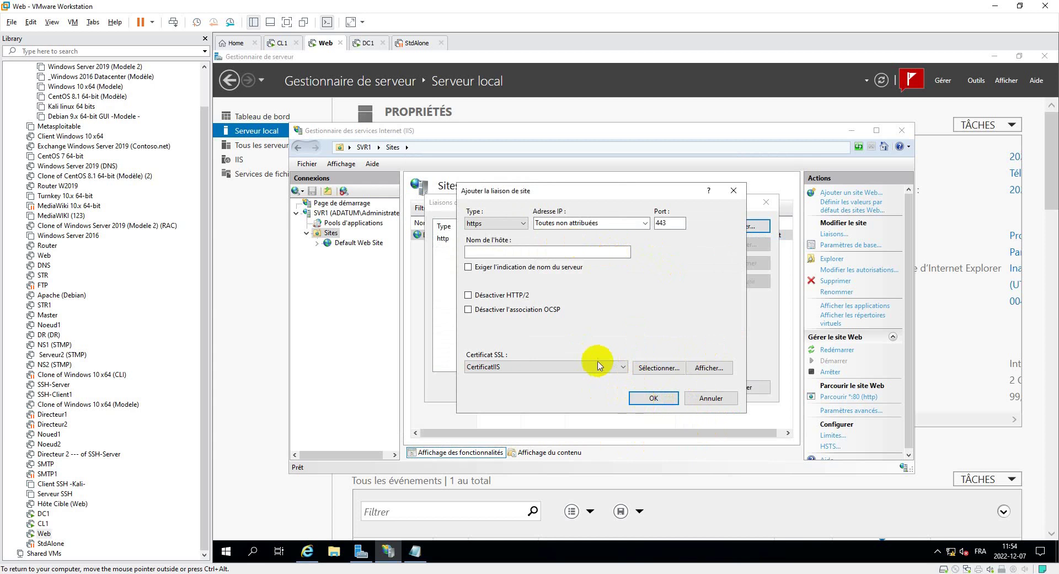
{"action": "left_click", "coordinate": [653, 398]}
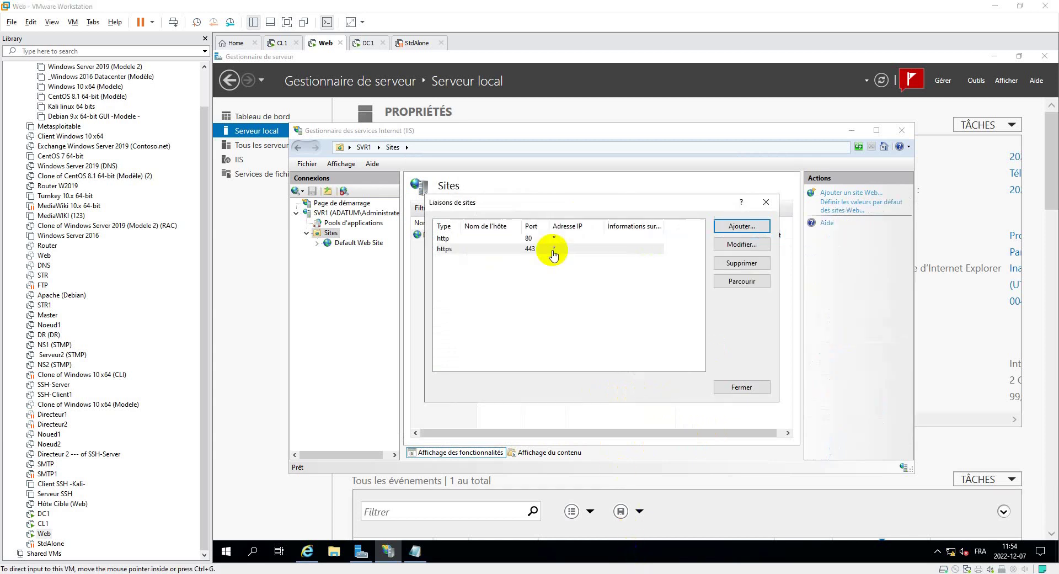
{"action": "left_click", "coordinate": [481, 242]}
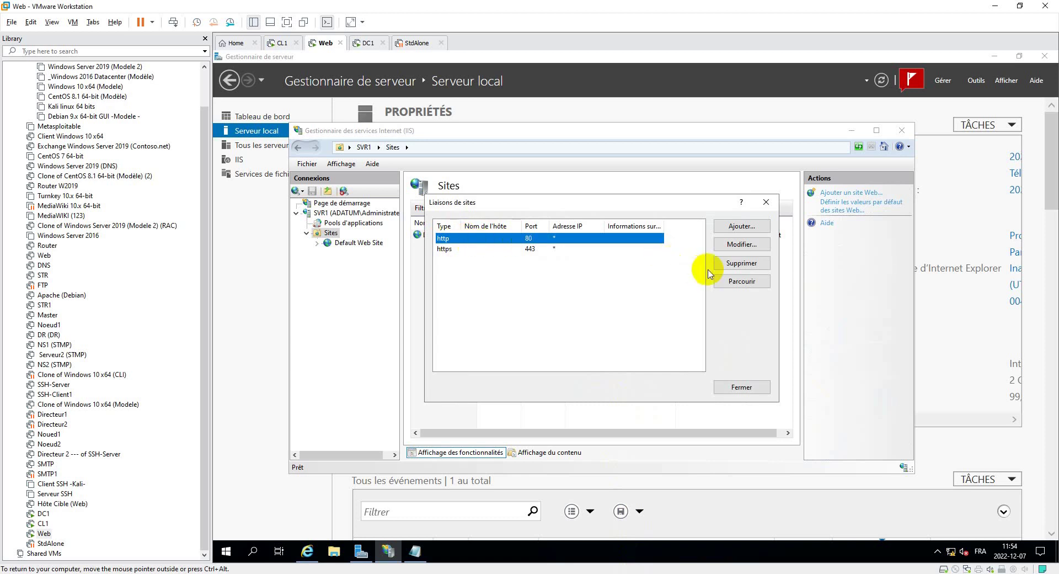
{"action": "left_click", "coordinate": [729, 386]}
Require SSL in the Default Web Site's SSL settings, apply the change and return to the site's home page
{"action": "left_click", "coordinate": [356, 242]}
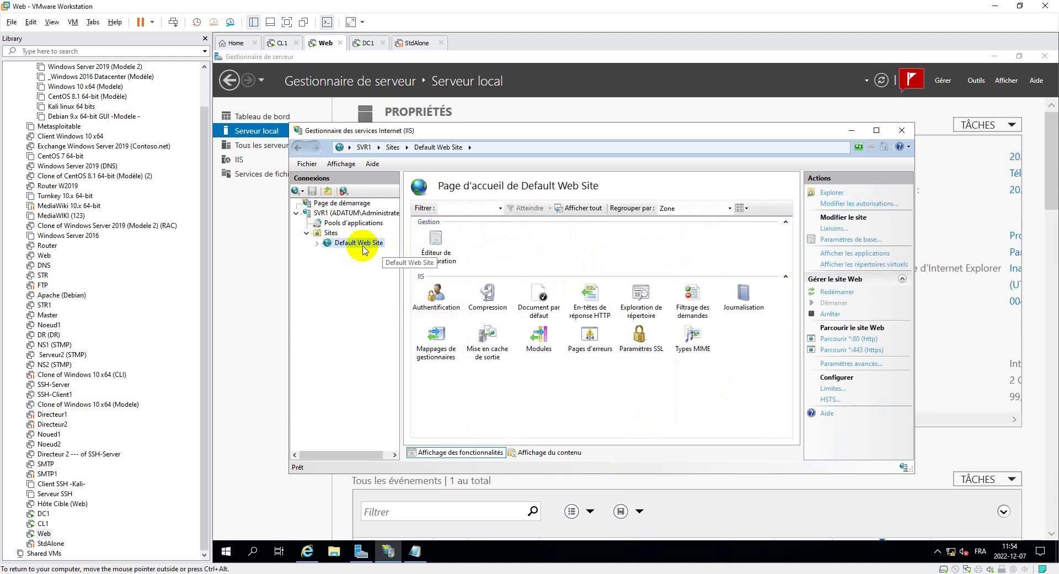
{"action": "double_click", "coordinate": [640, 334]}
{"action": "left_click", "coordinate": [414, 220]}
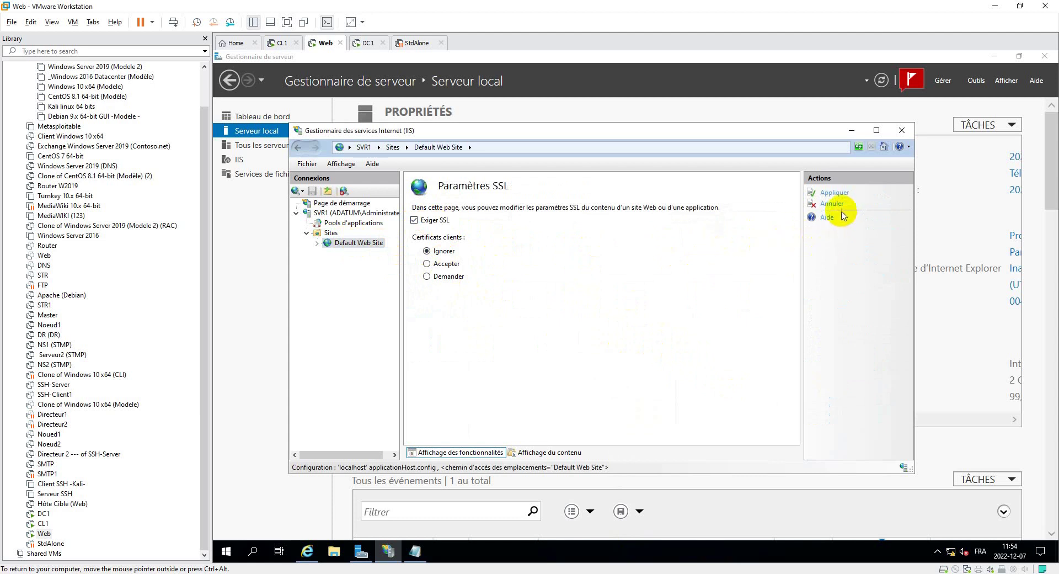
{"action": "left_click", "coordinate": [834, 194]}
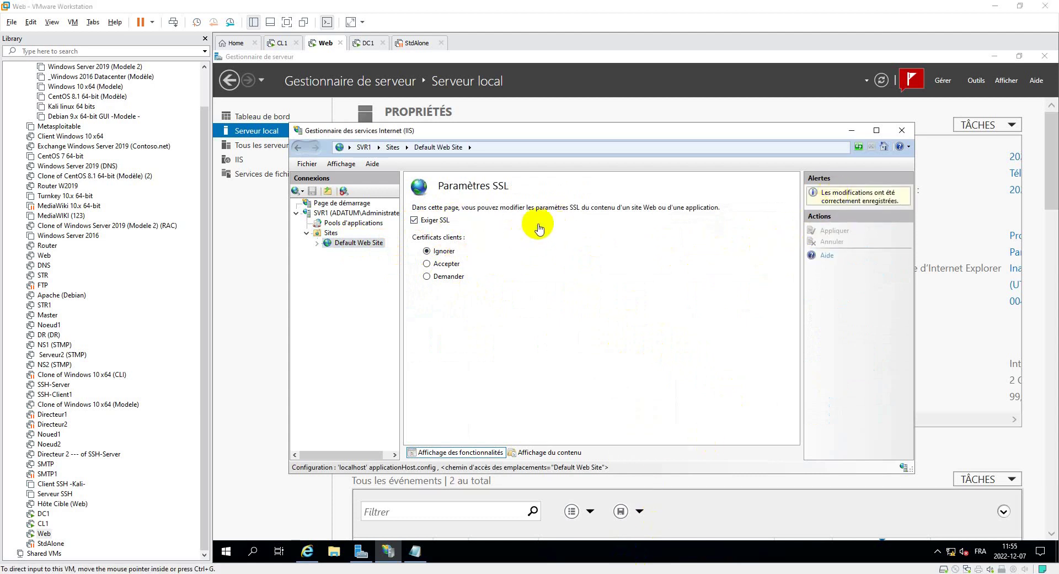
{"action": "left_click", "coordinate": [342, 242]}
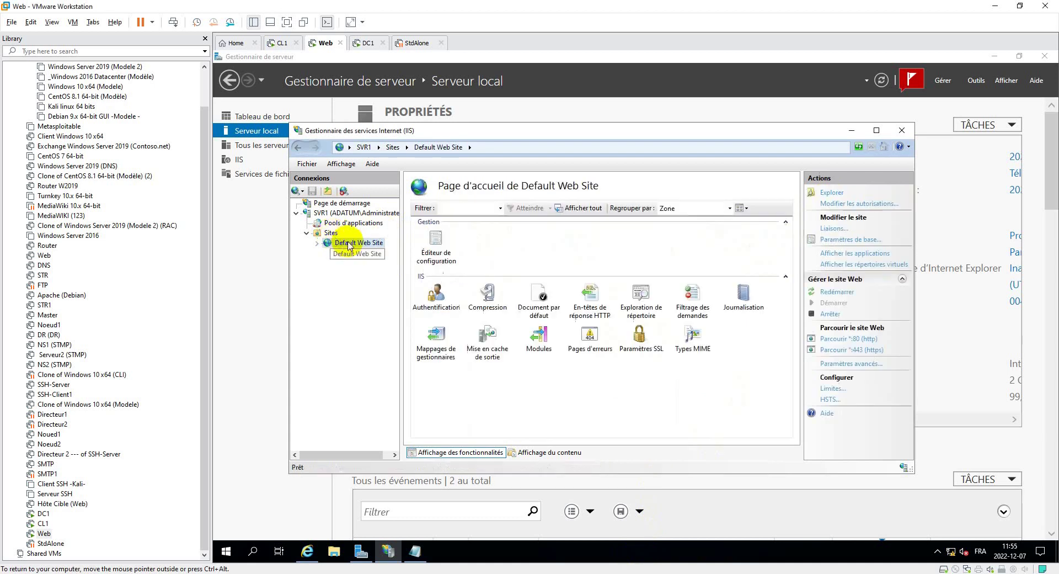
{"action": "left_click", "coordinate": [334, 232]}
{"action": "left_click", "coordinate": [343, 246]}
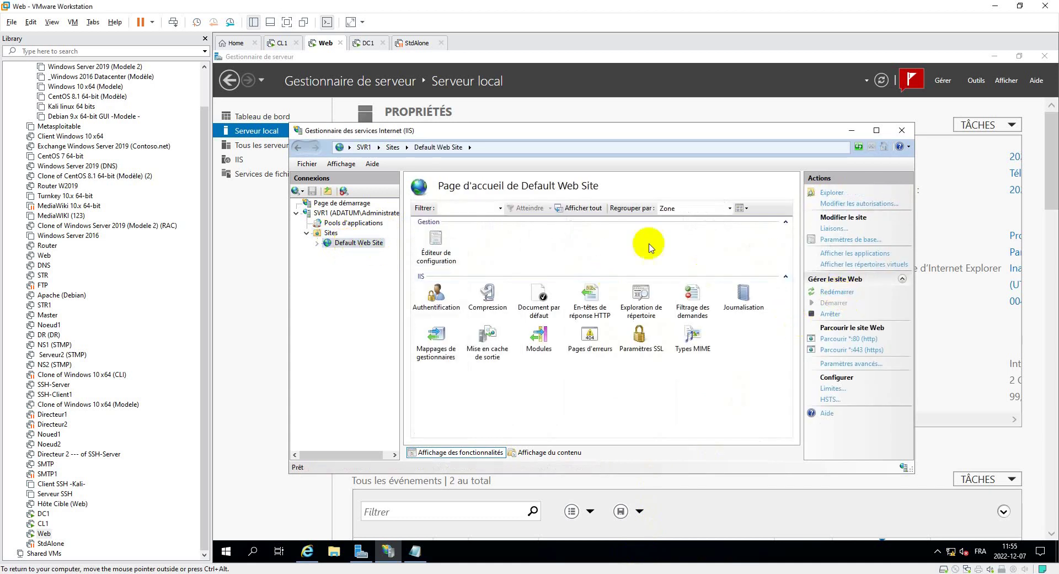
Switch to the CL1 virtual machine, unlock it and sign in to the domain administrator account with its password
{"action": "left_click", "coordinate": [280, 43]}
{"action": "left_click", "coordinate": [439, 197]}
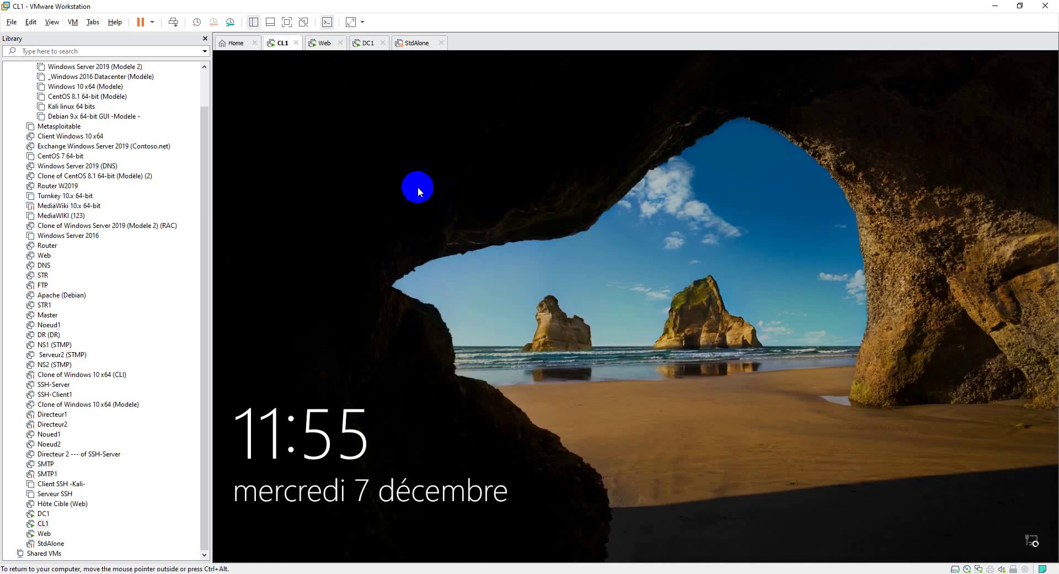
{"action": "left_click", "coordinate": [174, 22]}
{"action": "left_click", "coordinate": [572, 350]}
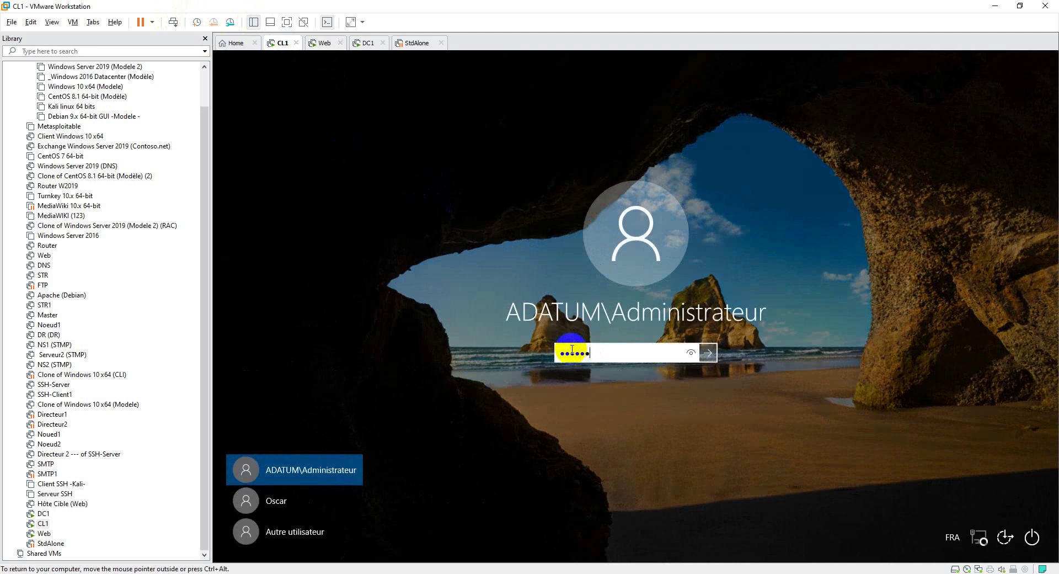
{"action": "key", "text": "Return"}
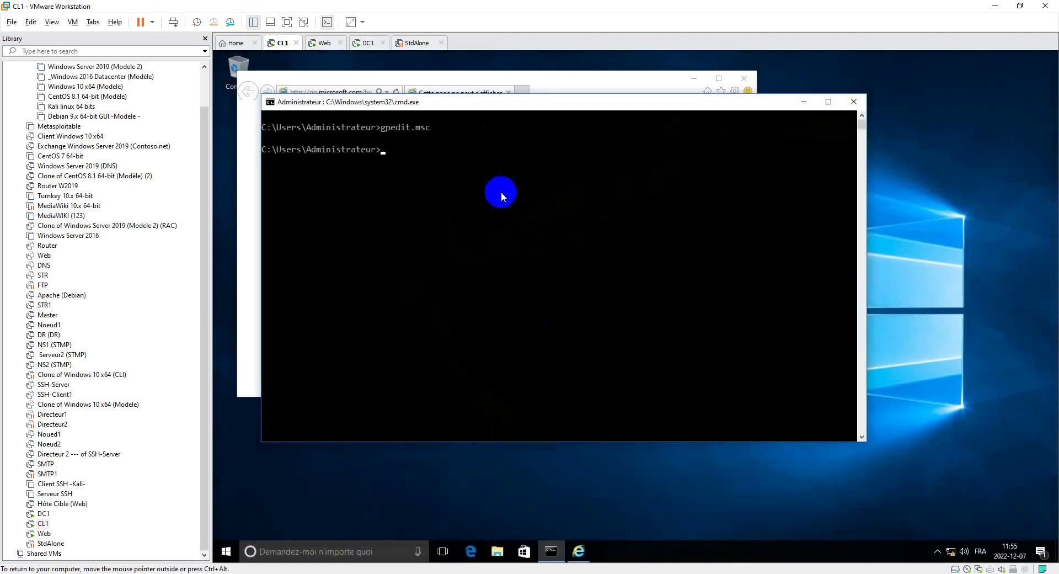
{"action": "left_click", "coordinate": [521, 81]}
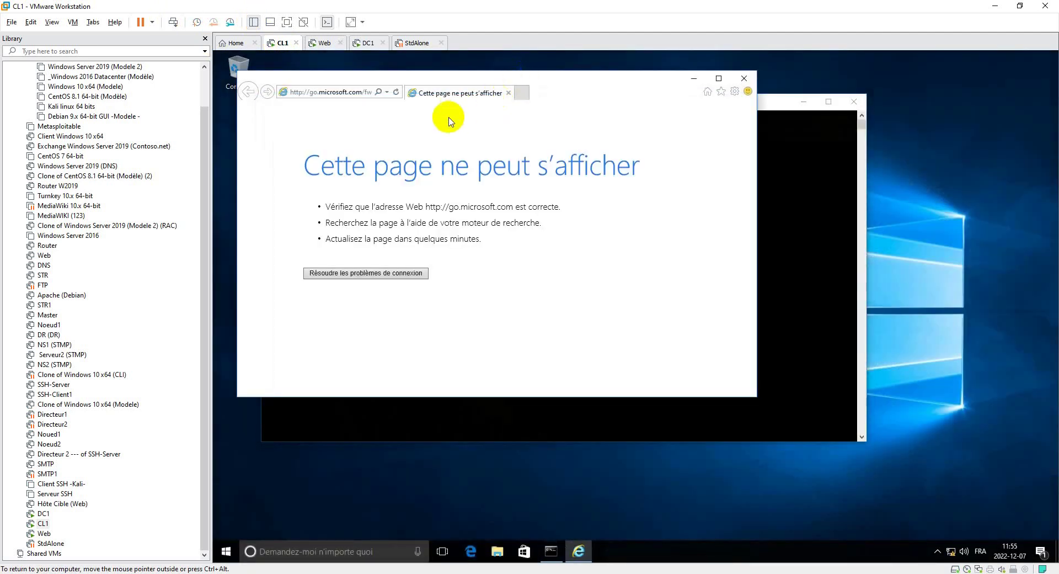
{"action": "left_click", "coordinate": [306, 91]}
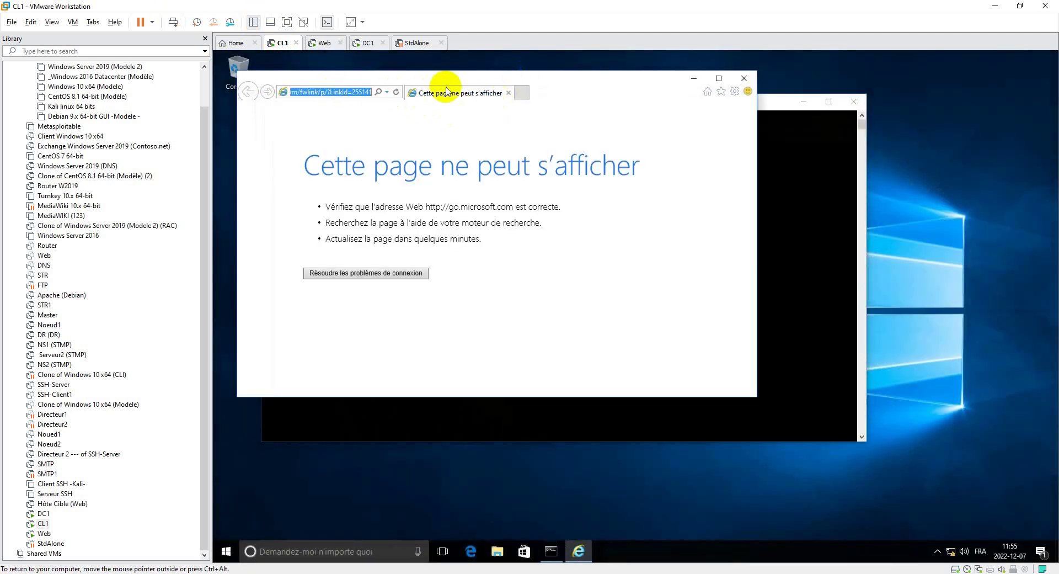
{"action": "left_click", "coordinate": [718, 78]}
{"action": "type", "text": "h"}
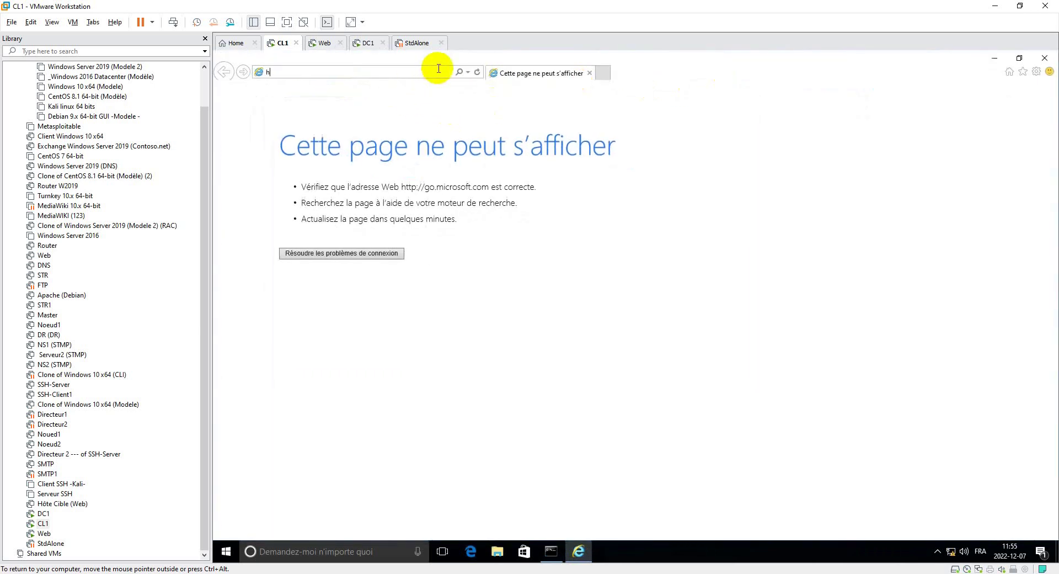
{"action": "type", "text": "tt"}
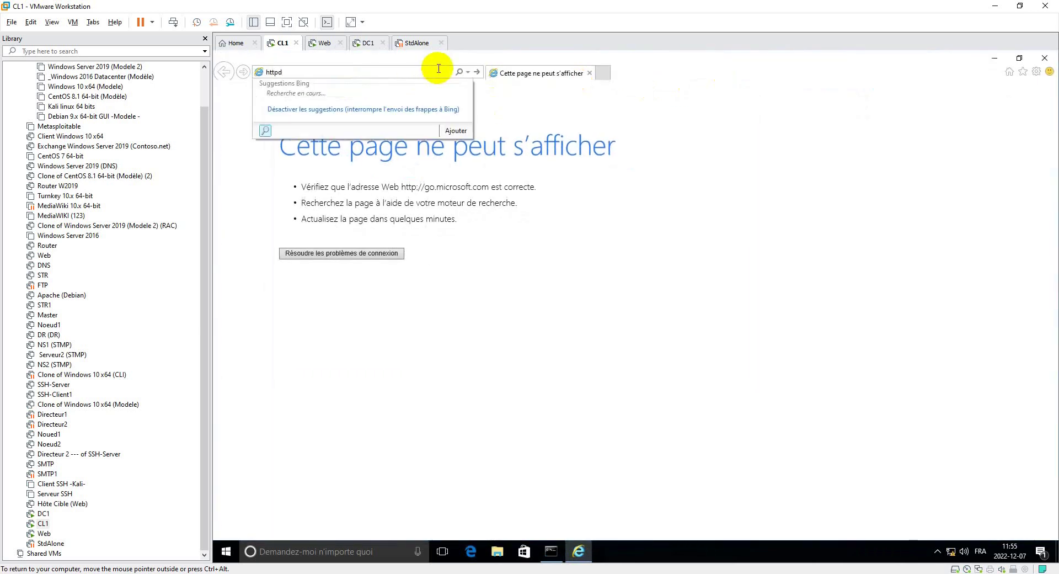
{"action": "type", "text": "ps://"}
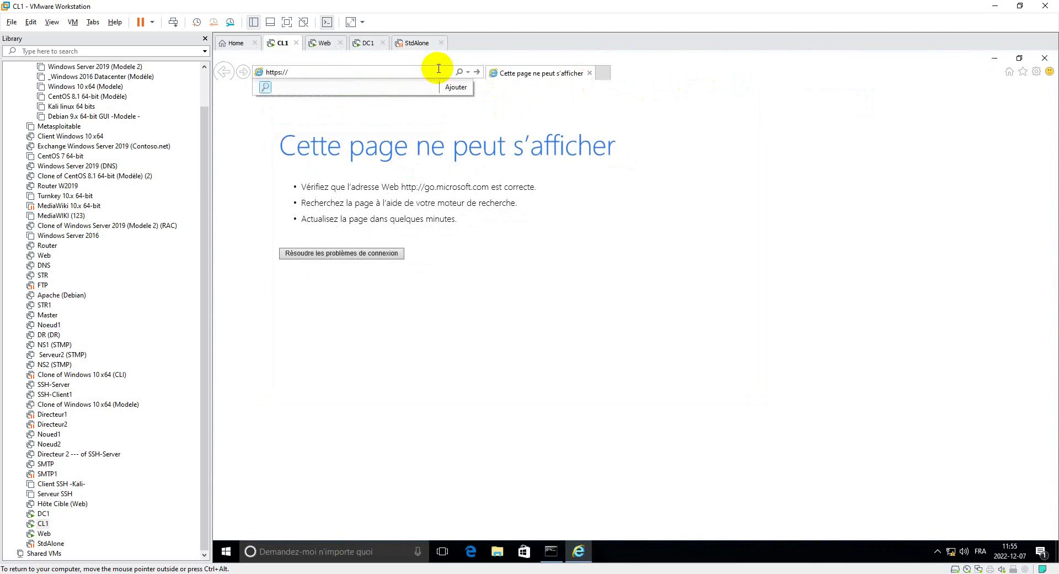
{"action": "type", "text": "svr1.adatum.com/"}
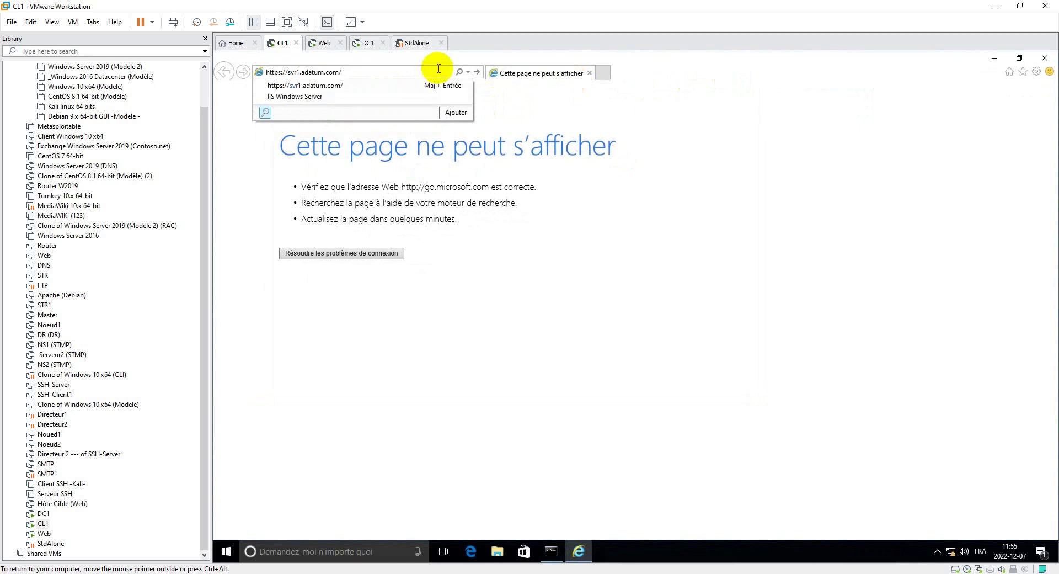
{"action": "key", "text": "Return"}
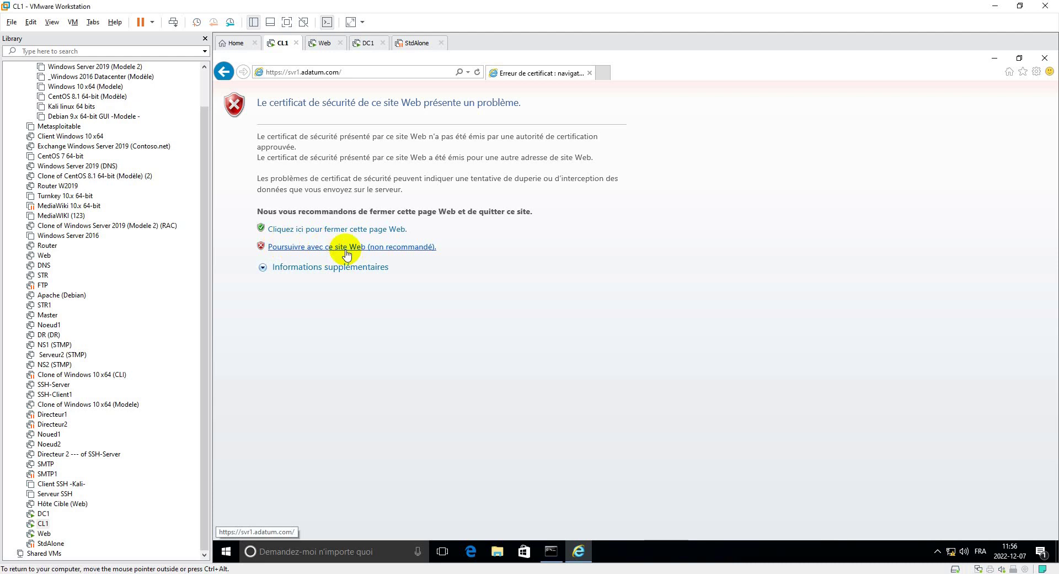
Continue to the website despite the security warning and open the certificate error report
{"action": "left_click", "coordinate": [398, 249]}
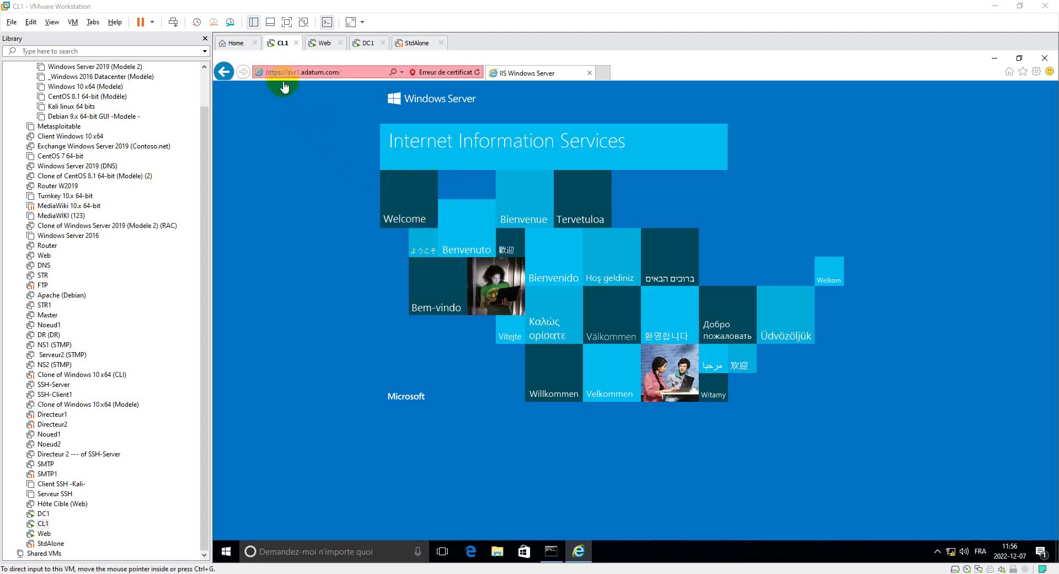
{"action": "left_click", "coordinate": [441, 72]}
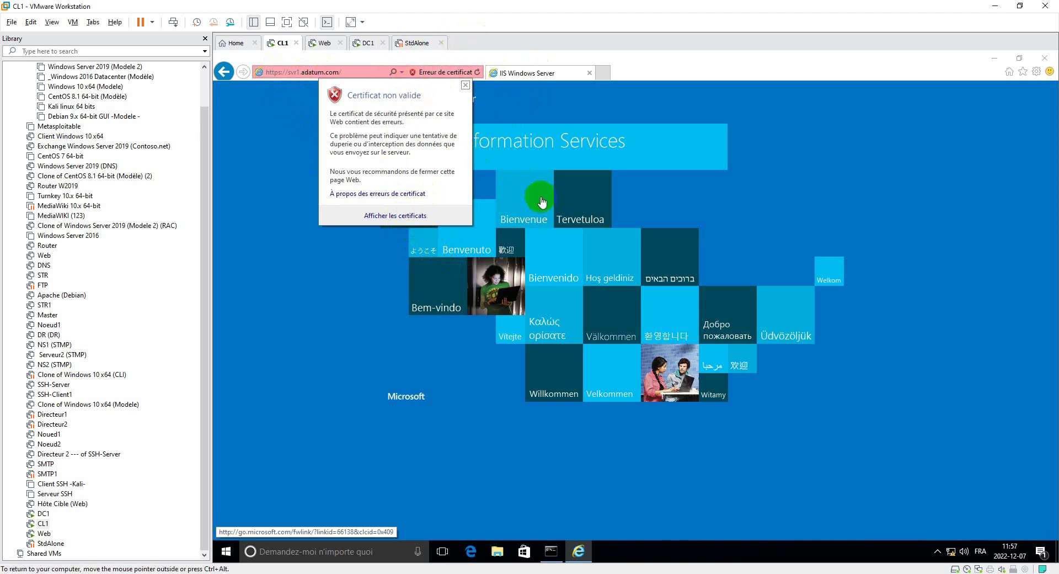
View the website's certificate and examine its key usage and thumbprint algorithm details, its certification path and its general information
{"action": "left_click", "coordinate": [408, 214]}
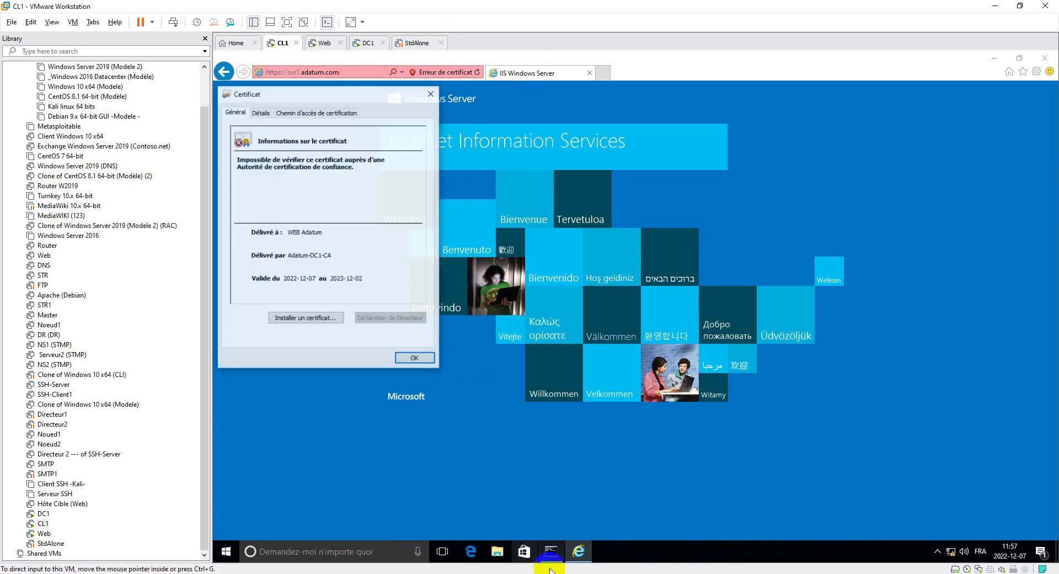
{"action": "left_click_drag", "start_coordinate": [333, 99], "coordinate": [481, 114]}
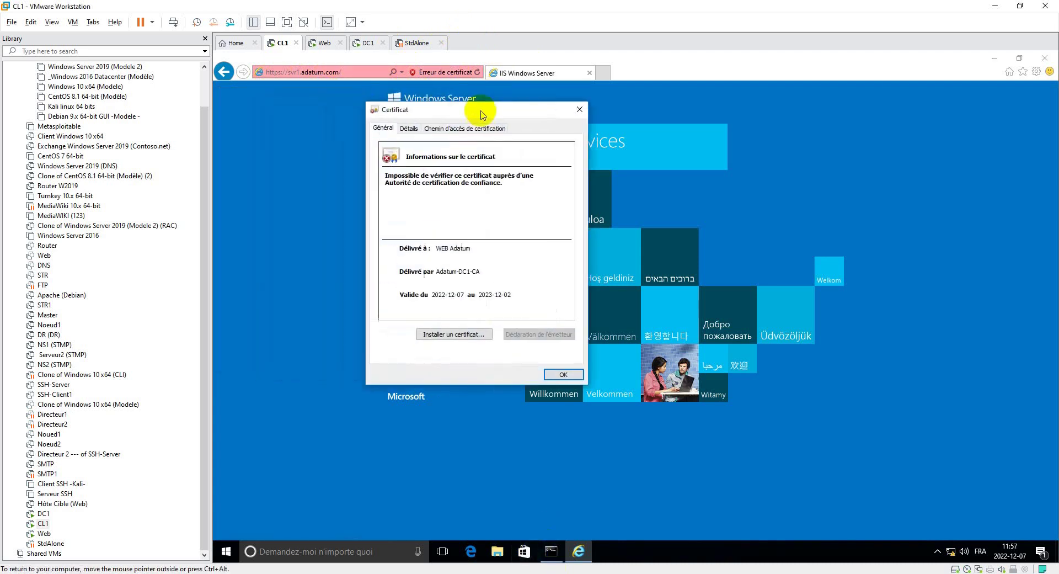
{"action": "left_click", "coordinate": [408, 128]}
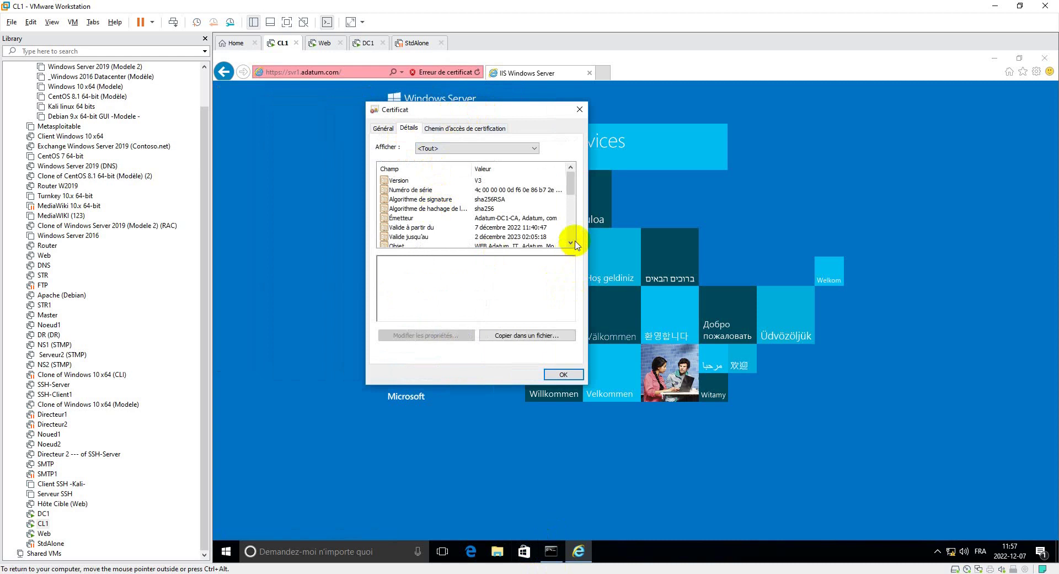
{"action": "scroll", "coordinate": [573, 229], "scroll_direction": "down", "scroll_amount": 4}
{"action": "mouse_move", "coordinate": [574, 229]}
{"action": "left_mouse_down"}
{"action": "mouse_move", "coordinate": [569, 166]}
{"action": "mouse_move", "coordinate": [565, 230]}
{"action": "left_mouse_up"}
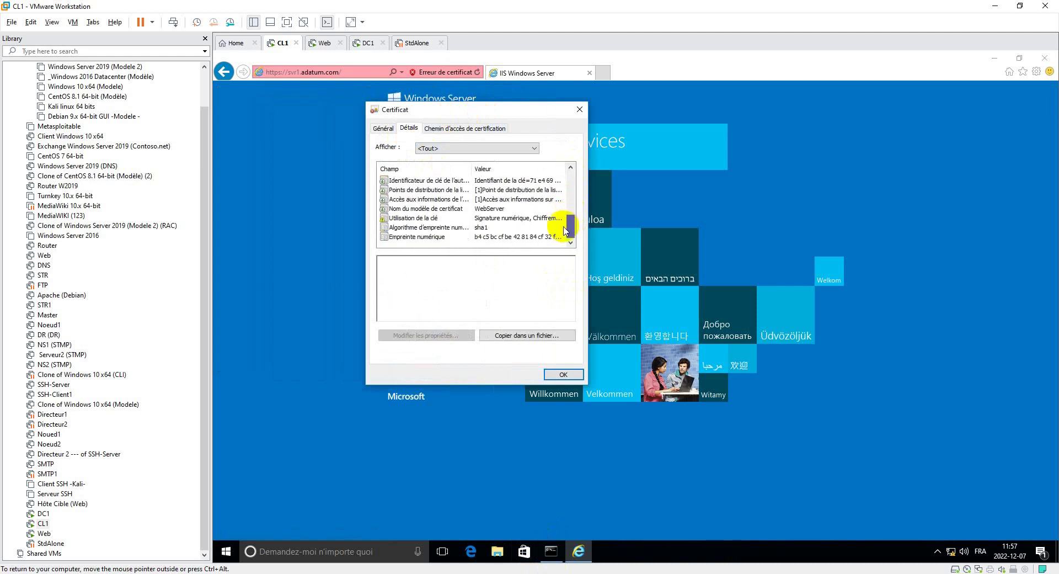
{"action": "left_click", "coordinate": [420, 218]}
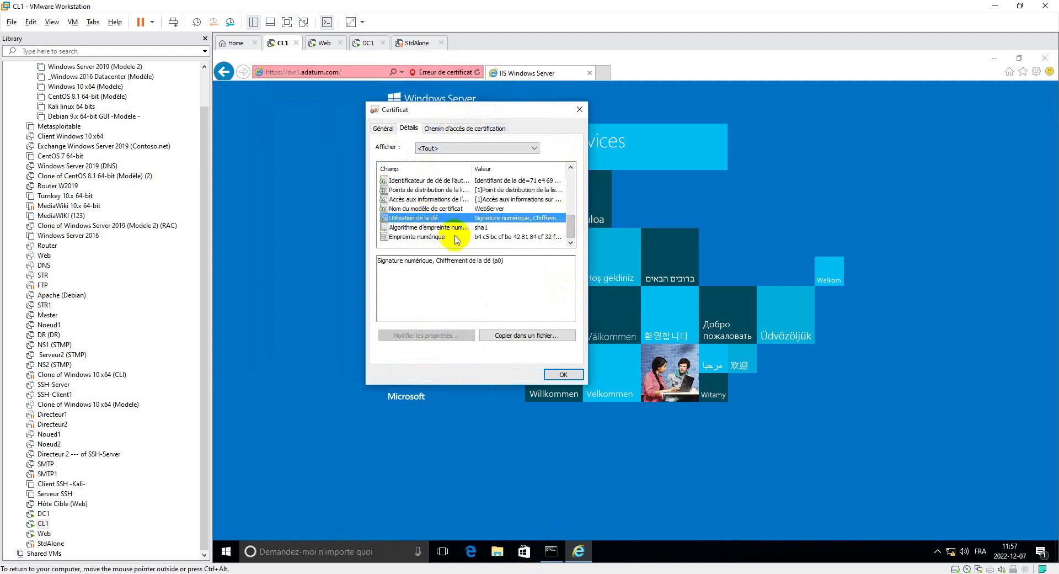
{"action": "left_click", "coordinate": [438, 226]}
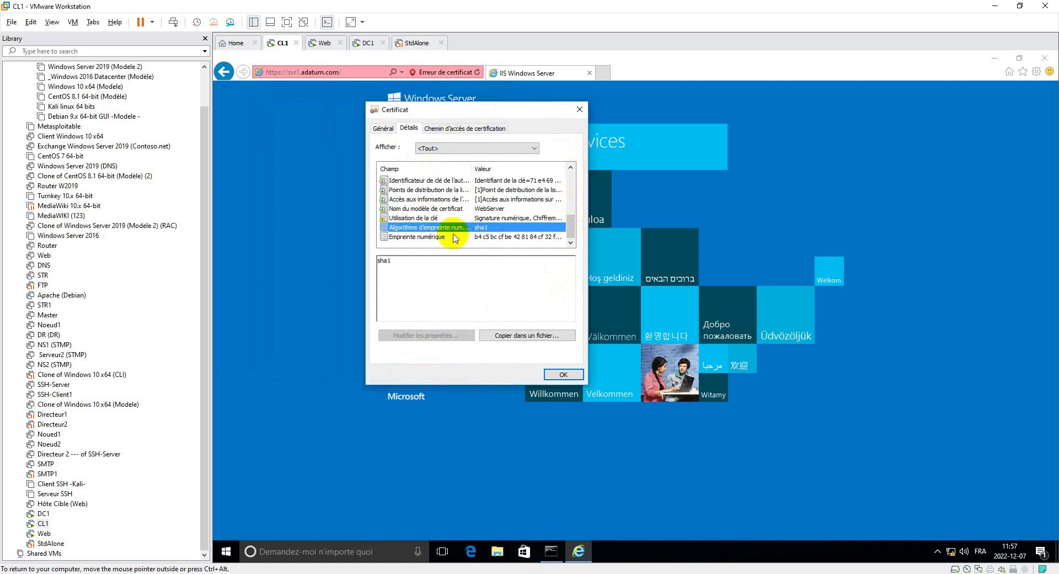
{"action": "left_click", "coordinate": [458, 129]}
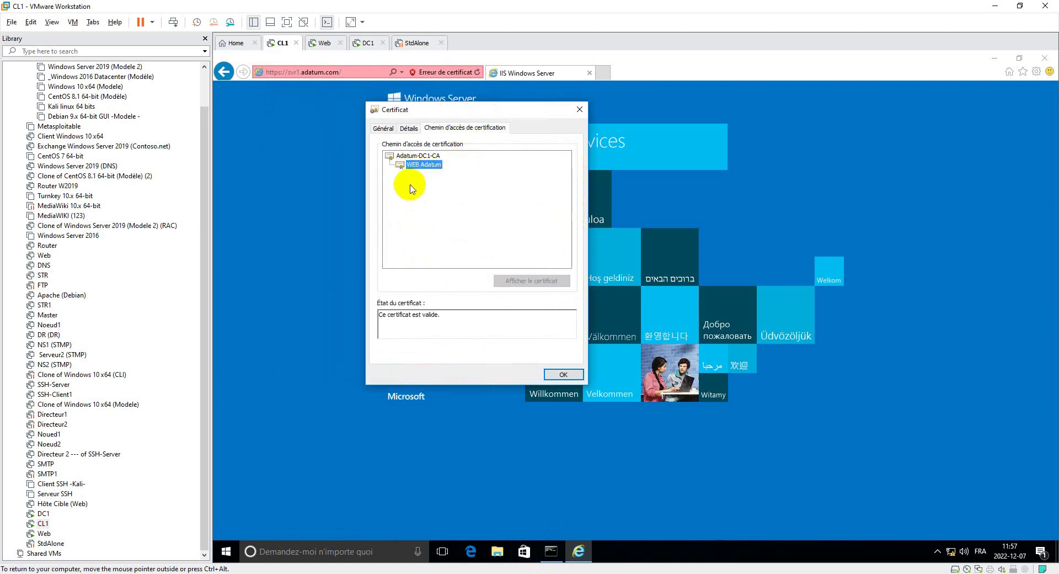
{"action": "left_click", "coordinate": [384, 129]}
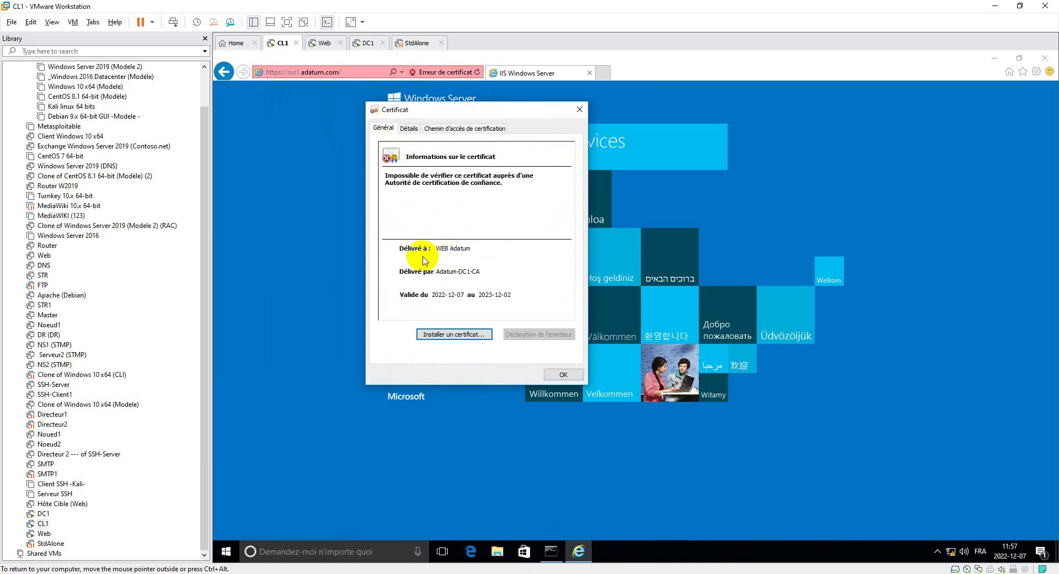